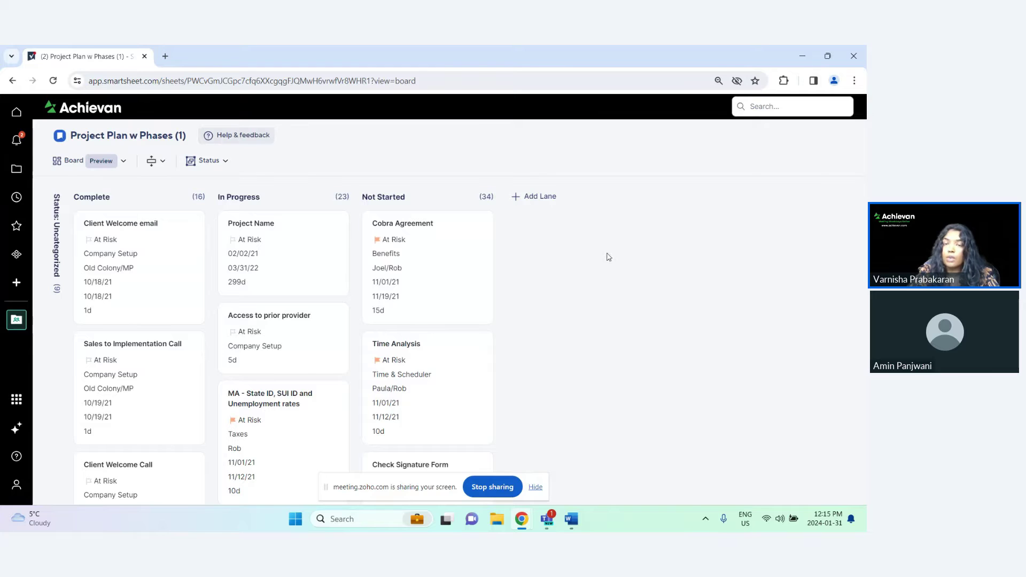
# Group the board's lanes by Assigned To and return the grouping to Status
pyautogui.click(218, 164)
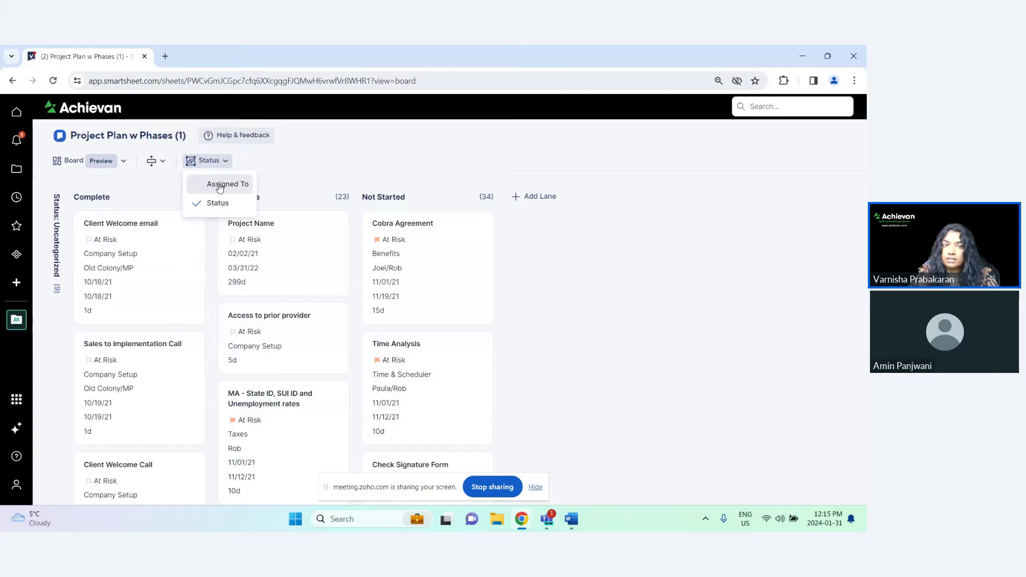
pyautogui.click(219, 185)
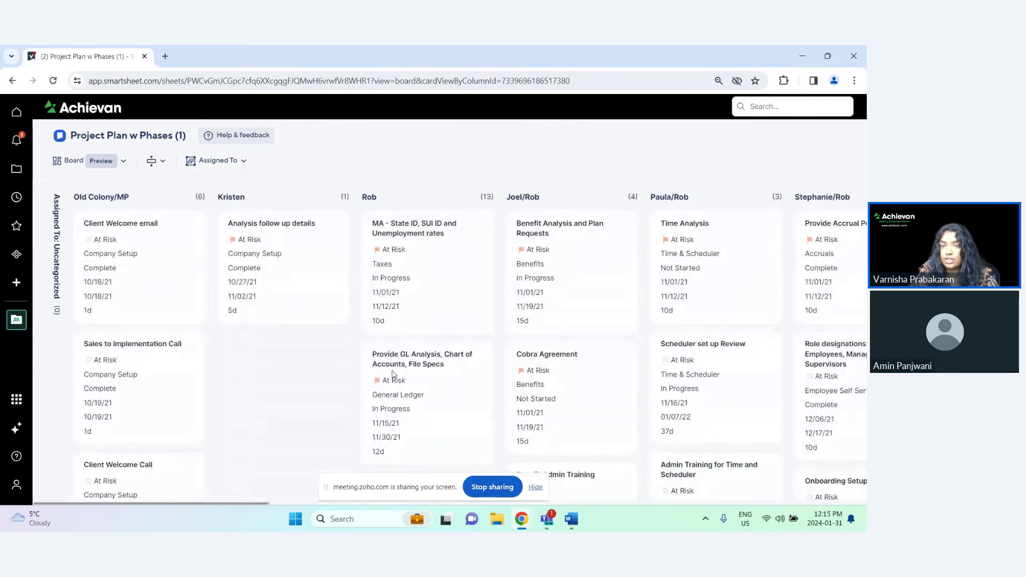
pyautogui.click(217, 161)
pyautogui.click(217, 204)
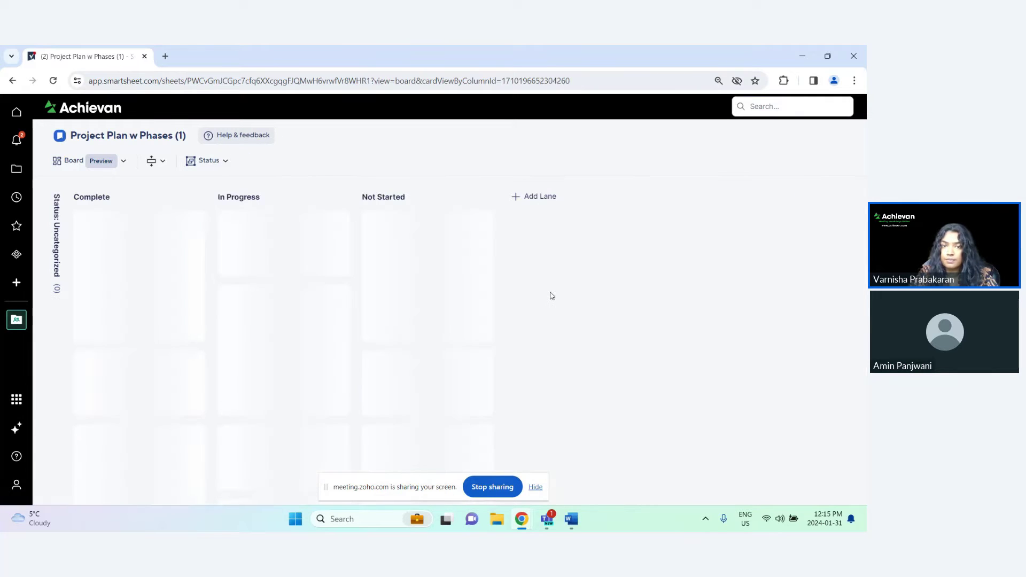
# Move the "Access to prior provider" card from the In Progress lane to the Complete lane
pyautogui.scroll(-3, 299, 299)
pyautogui.scroll(3, 310, 318)
pyautogui.moveTo(280, 260); pyautogui.dragTo(283, 265)
pyautogui.moveTo(315, 347); pyautogui.dragTo(122, 334)
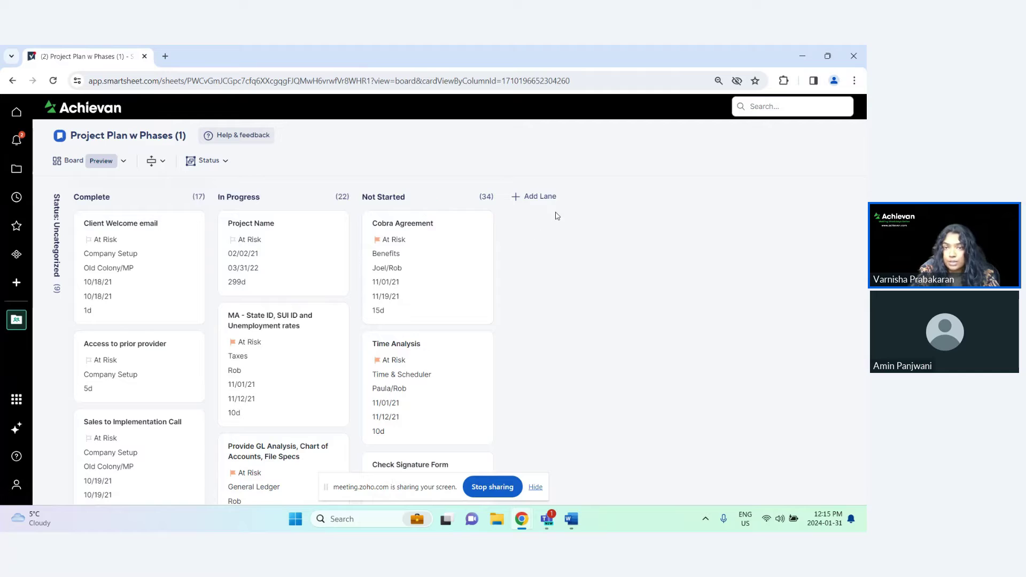
# Add a new lane named "Pending" to the board
pyautogui.click(537, 196)
pyautogui.click(590, 192)
pyautogui.tripleClick(567, 202)
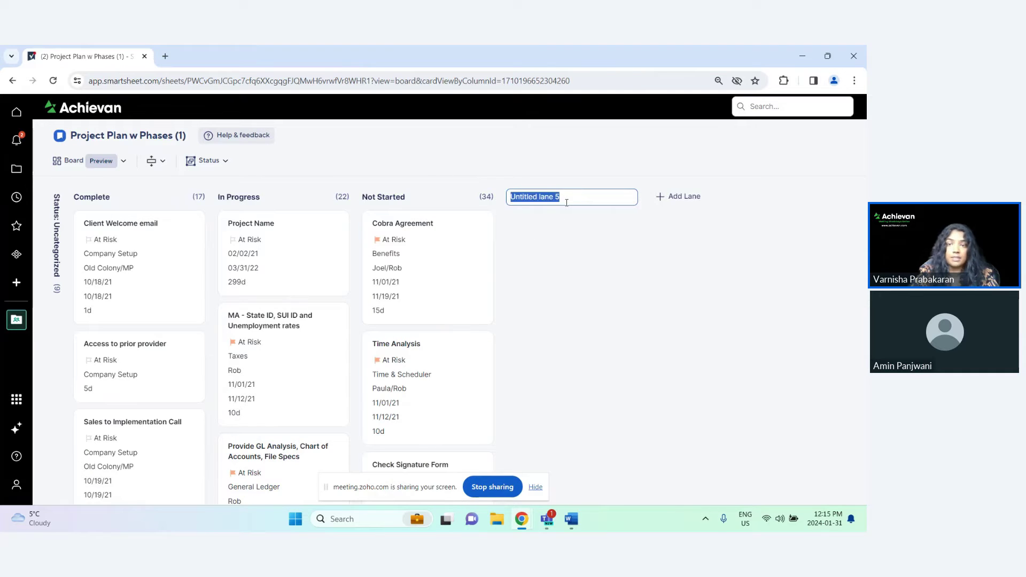
pyautogui.write('Pending')
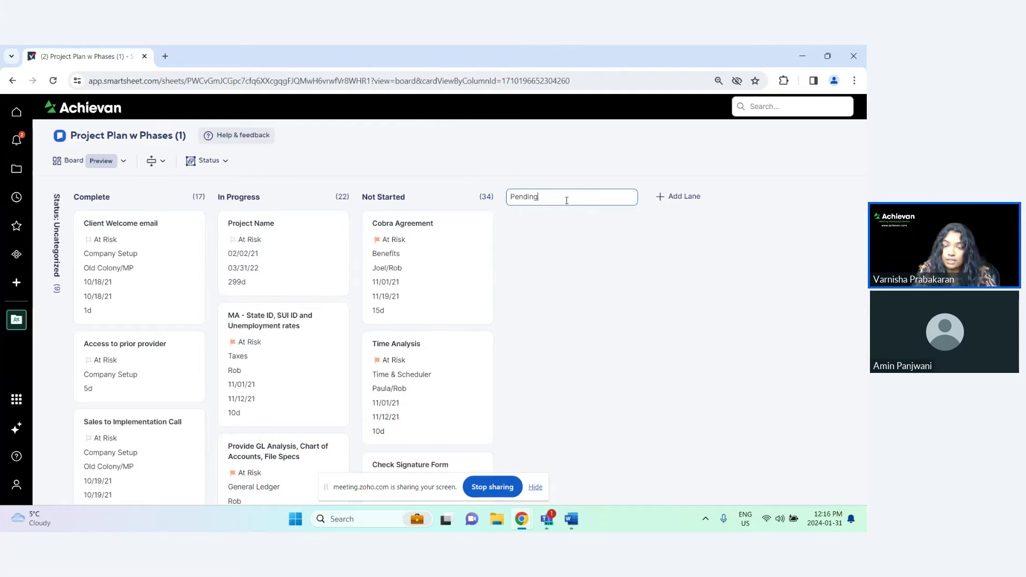
pyautogui.press('Return')
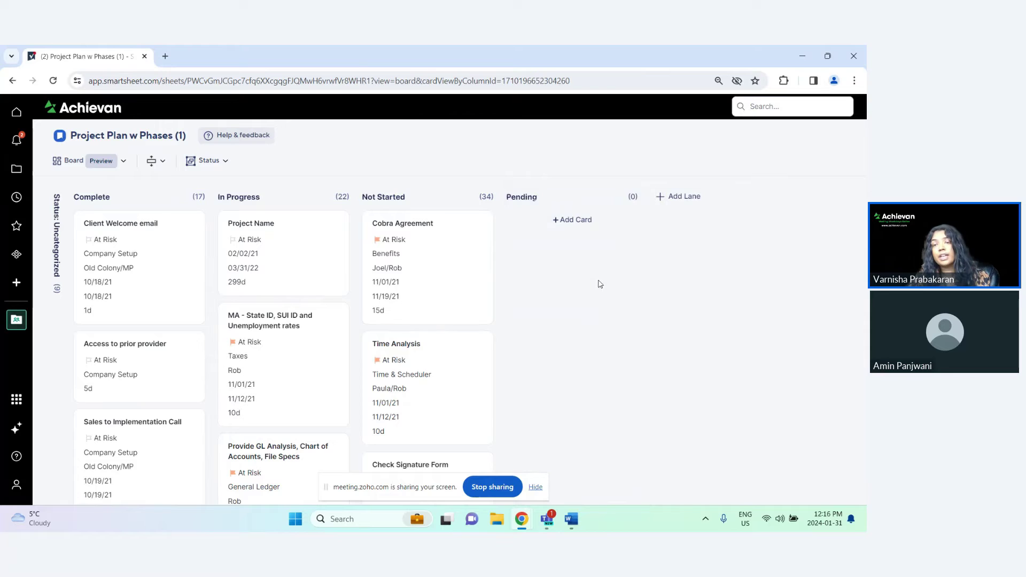
# Add a card titled "Testing" to the Pending lane
pyautogui.click(589, 226)
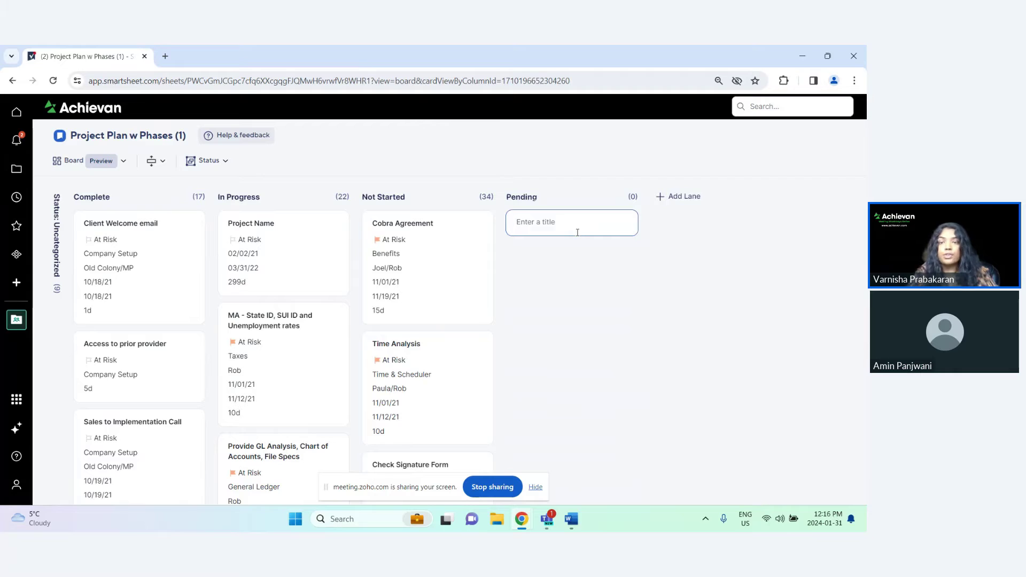
pyautogui.write('Testing')
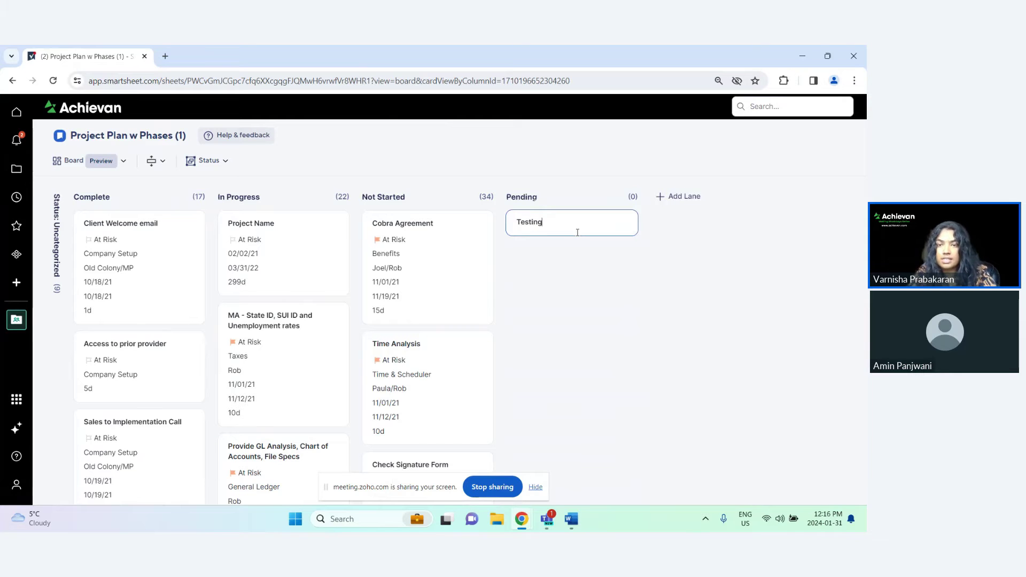
pyautogui.press('Return')
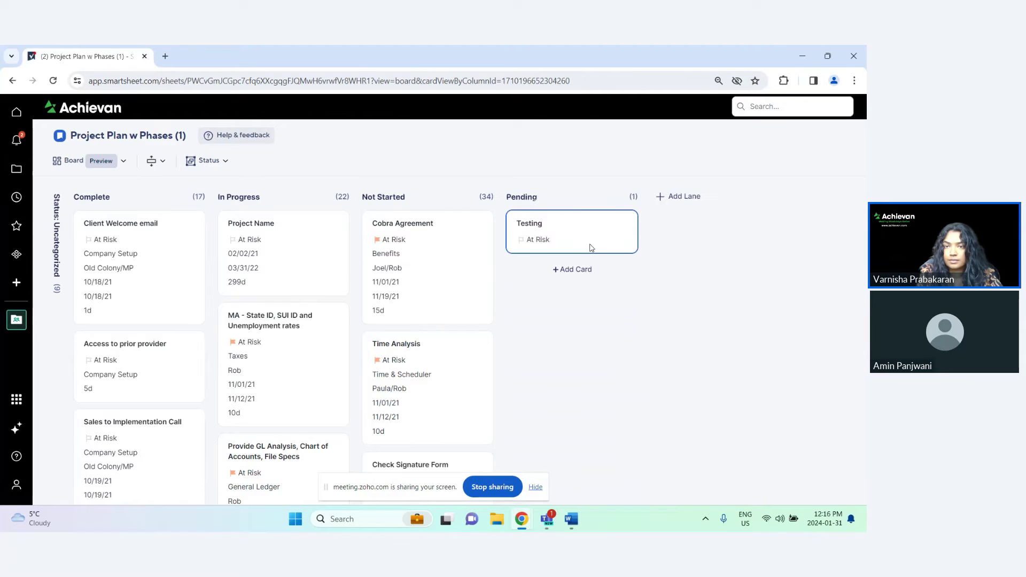
# Open the Testing card's details and review the fields available for editing
pyautogui.click(591, 248)
pyautogui.rightClick(591, 247)
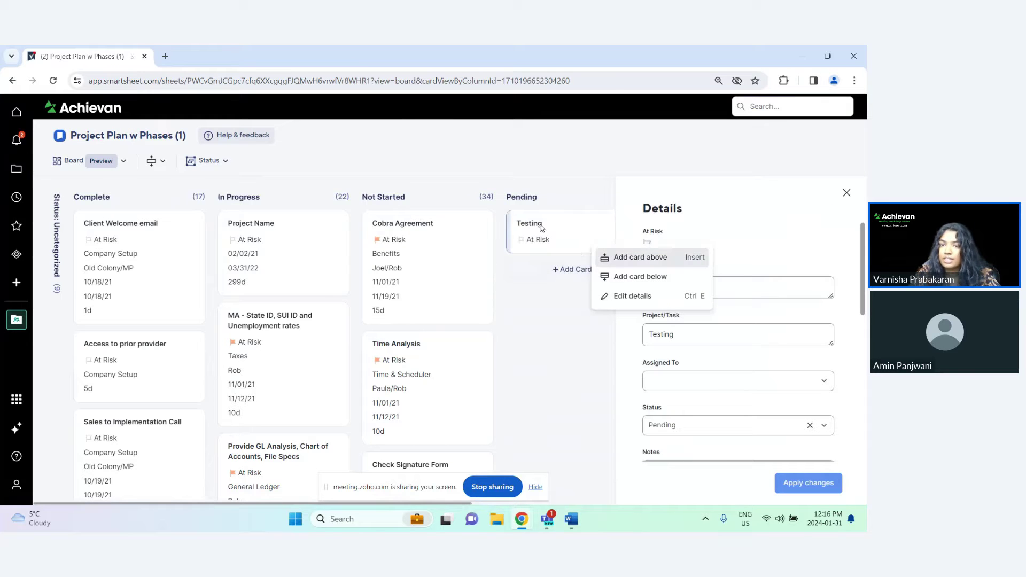
pyautogui.click(571, 235)
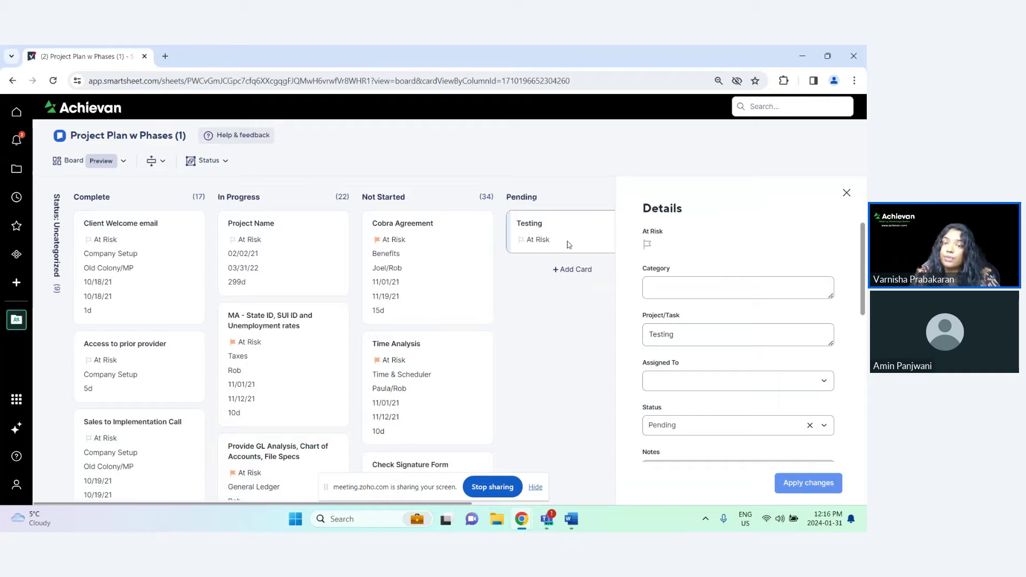
pyautogui.scroll(-2, 671, 293)
pyautogui.scroll(2, 689, 294)
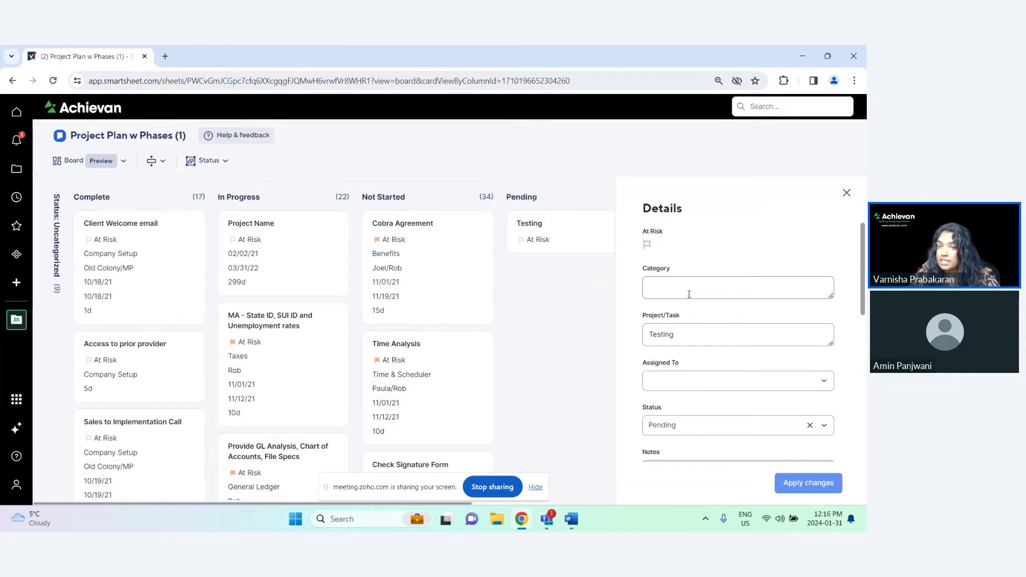
pyautogui.scroll(-1, 711, 308)
pyautogui.scroll(-2, 714, 312)
pyautogui.scroll(2, 729, 331)
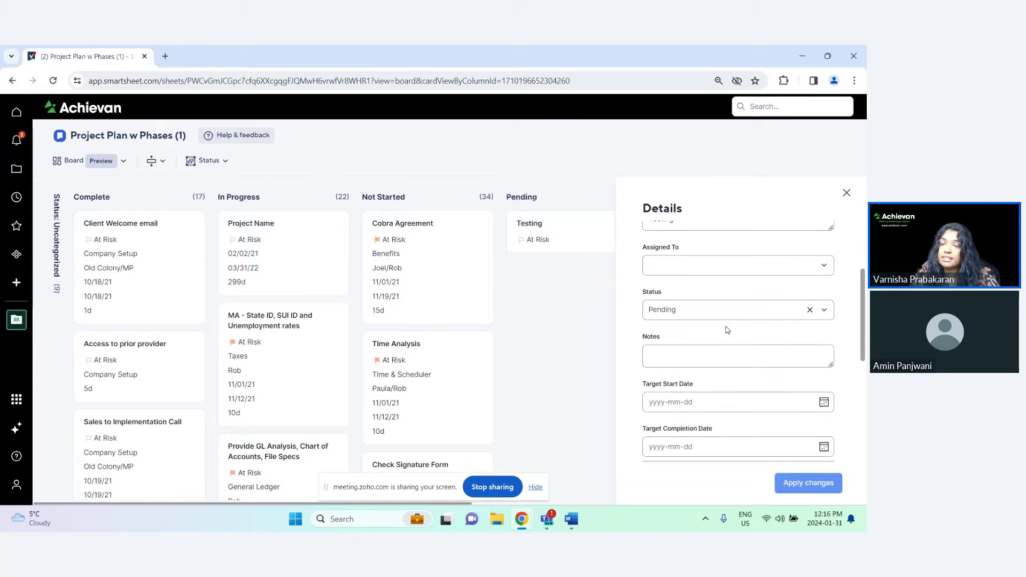
pyautogui.scroll(1, 721, 269)
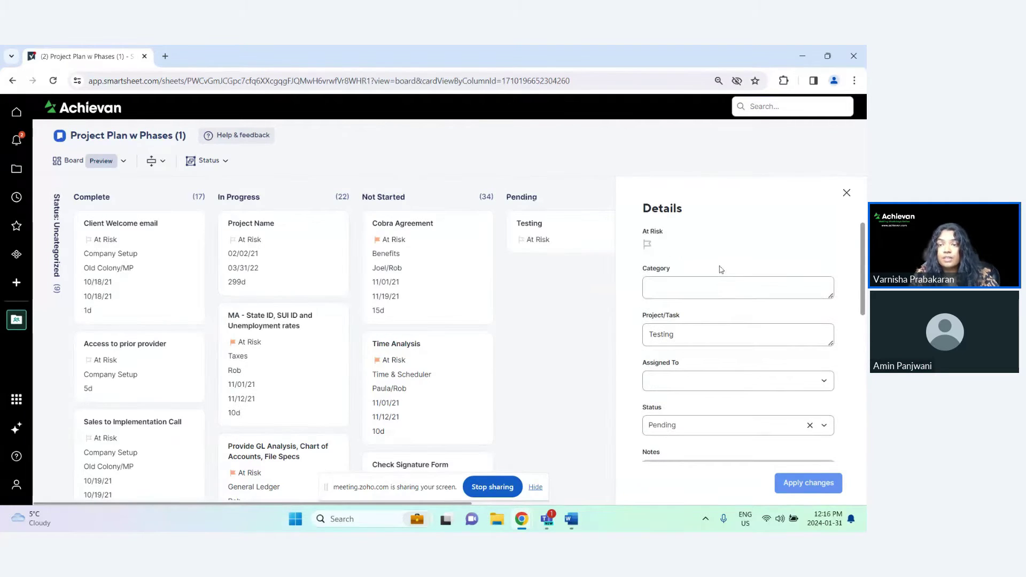
pyautogui.scroll(-1, 738, 310)
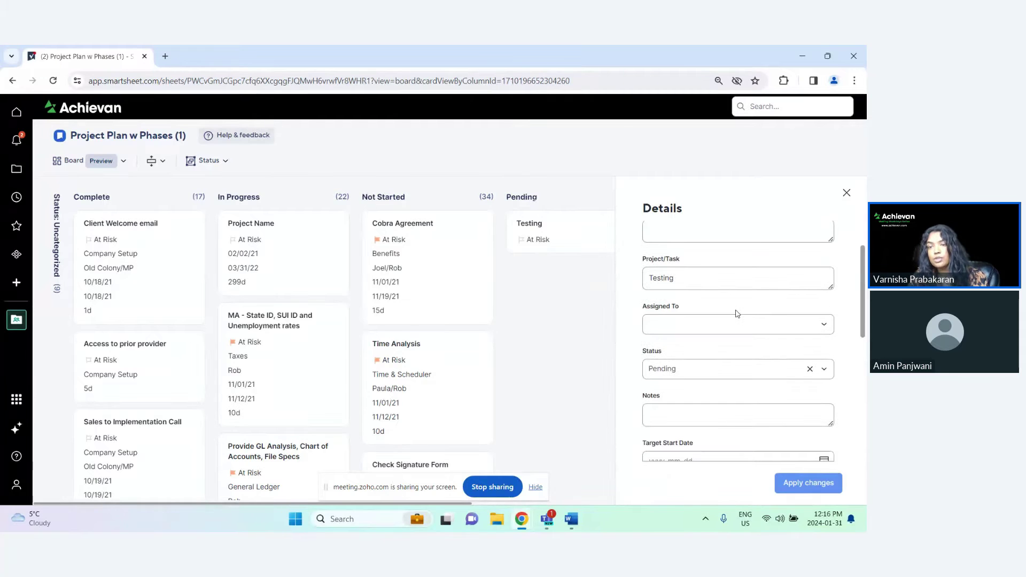
# Assign the Testing card to Old Colony/MP, with target start date 2024-01-31 and target completion date 2024-02-29
pyautogui.click(733, 323)
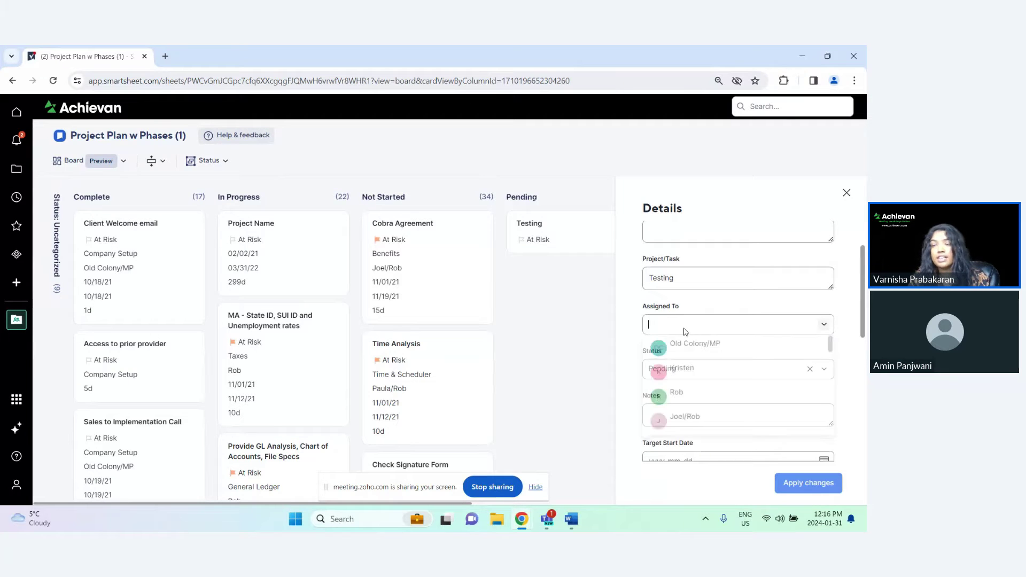
pyautogui.click(717, 350)
pyautogui.scroll(-1, 746, 374)
pyautogui.scroll(-1, 741, 376)
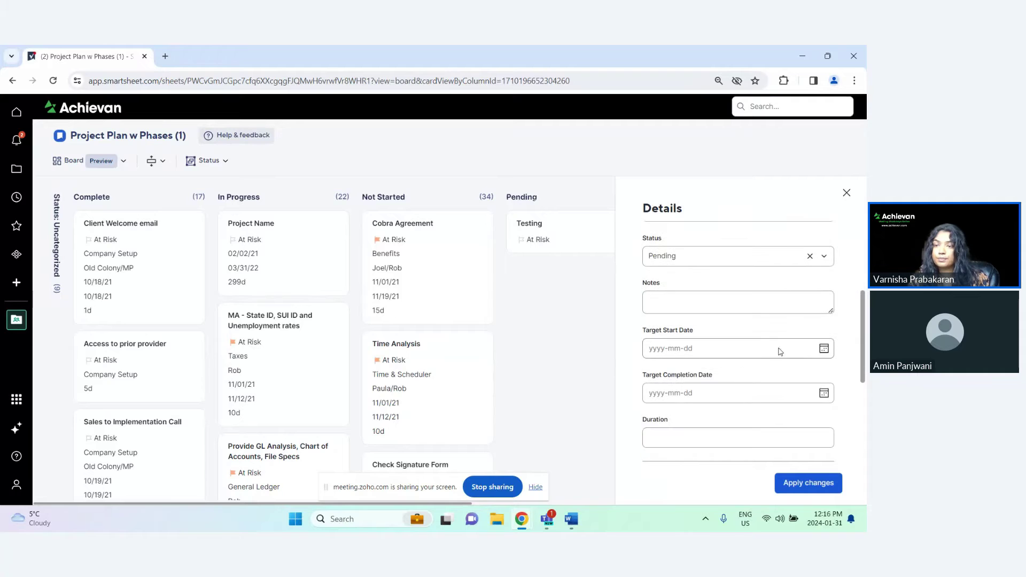
pyautogui.click(823, 349)
pyautogui.click(760, 300)
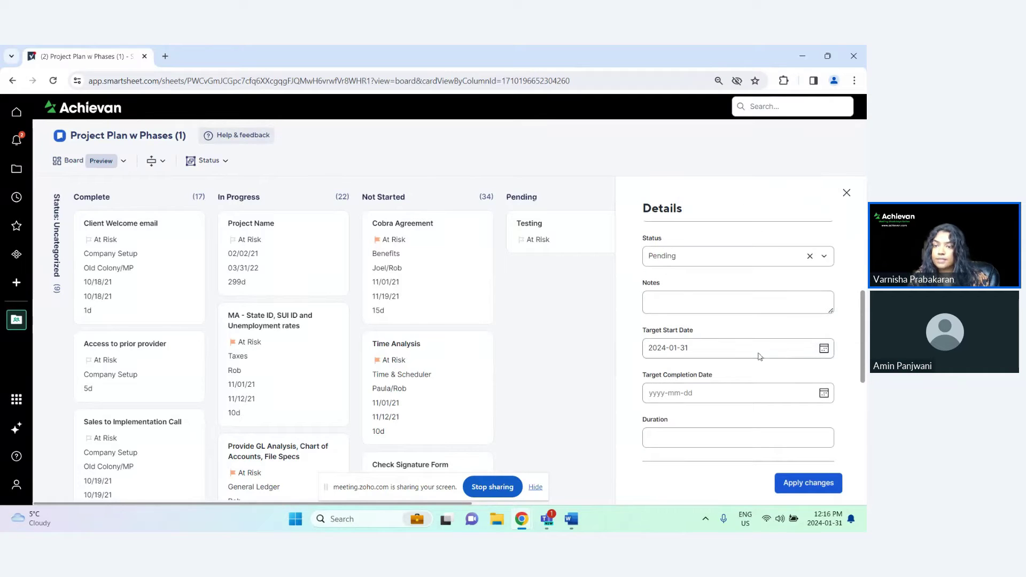
pyautogui.click(825, 394)
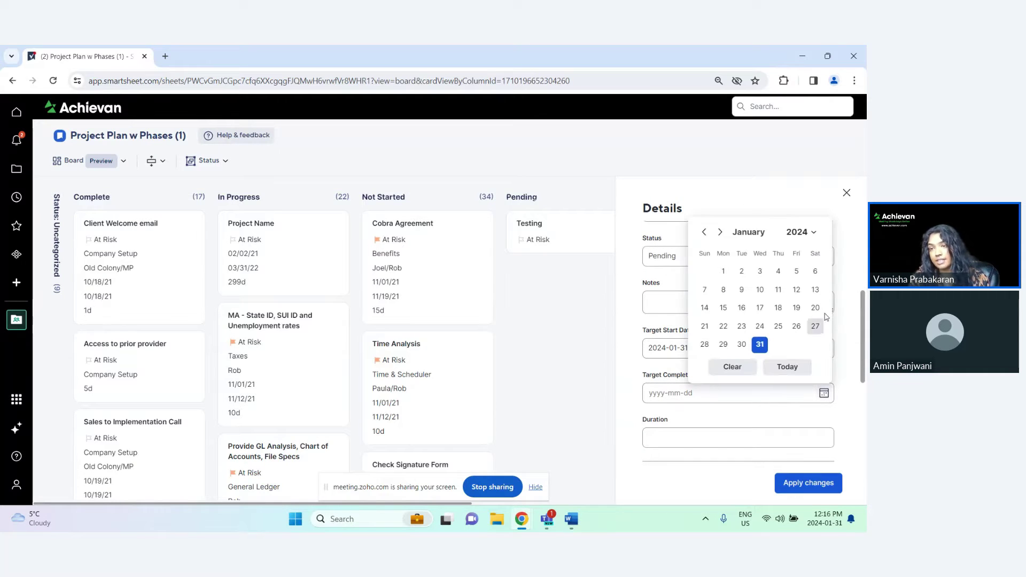
pyautogui.click(720, 232)
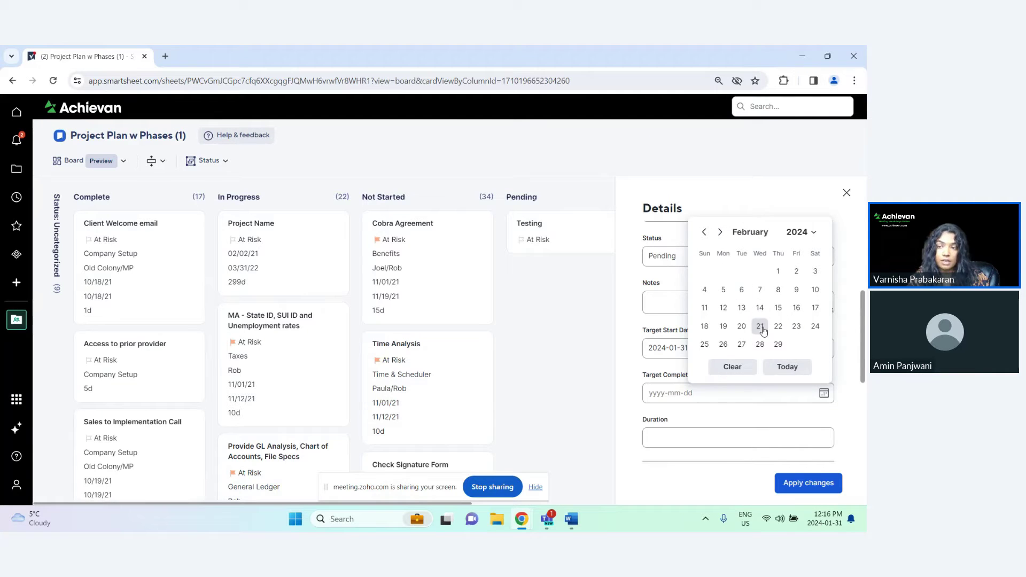
pyautogui.click(778, 344)
# Set the Testing card's duration to 10 and apply the changes
pyautogui.scroll(-2, 787, 401)
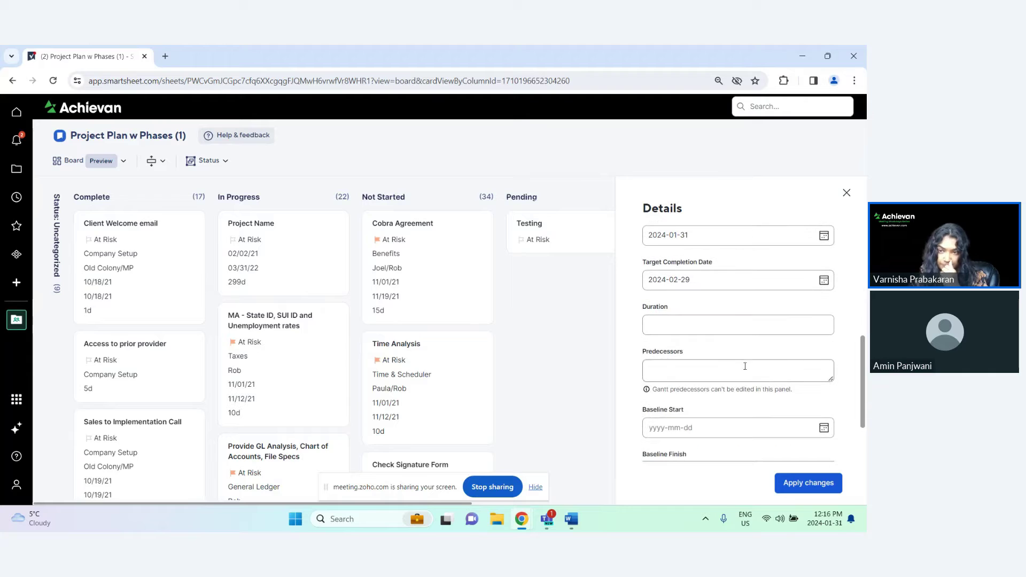
pyautogui.click(723, 322)
pyautogui.write('10')
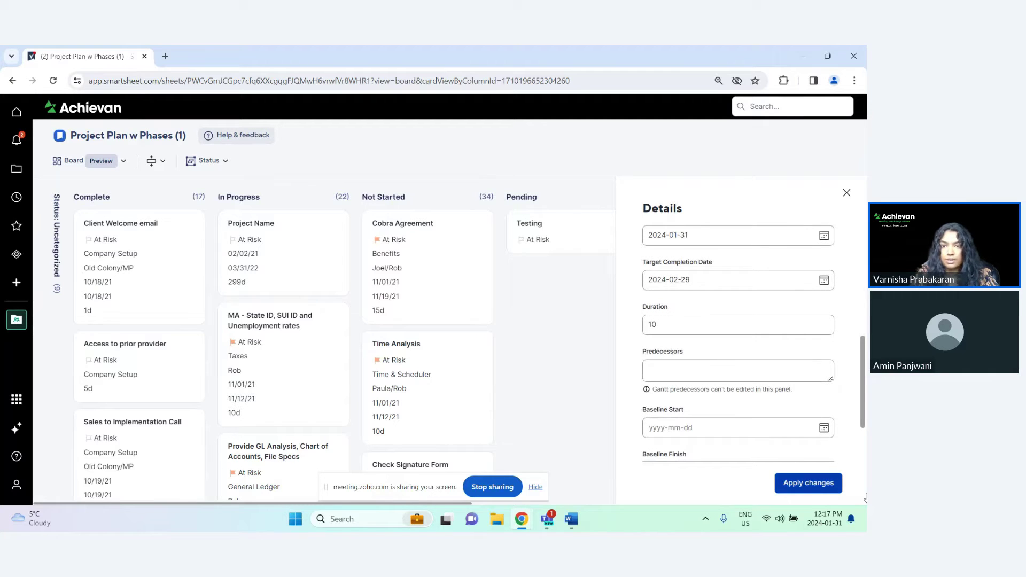
pyautogui.click(819, 484)
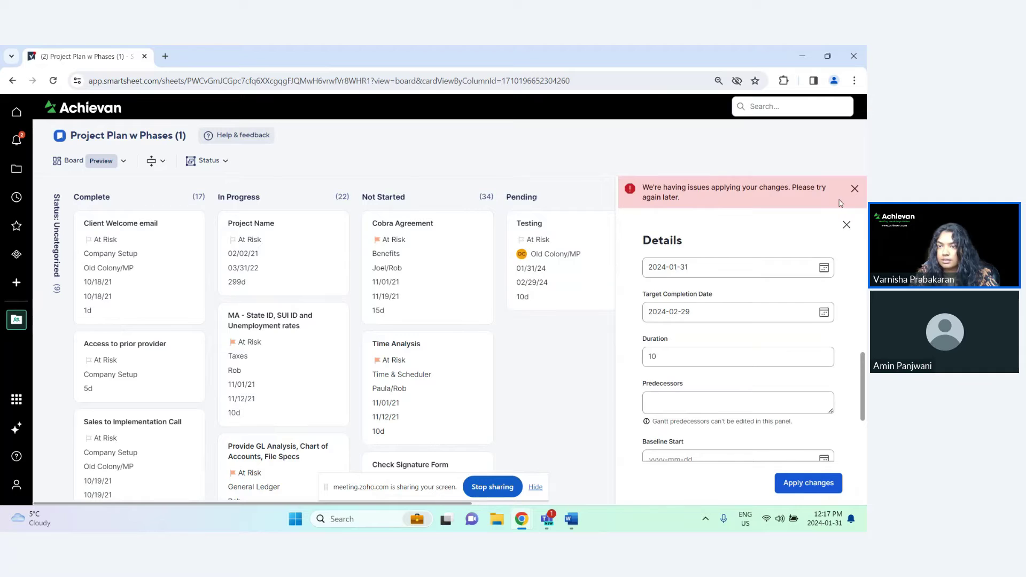
# Try again to apply the Testing card's changes, and close its details discarding the unsaved edits
pyautogui.scroll(-2, 810, 277)
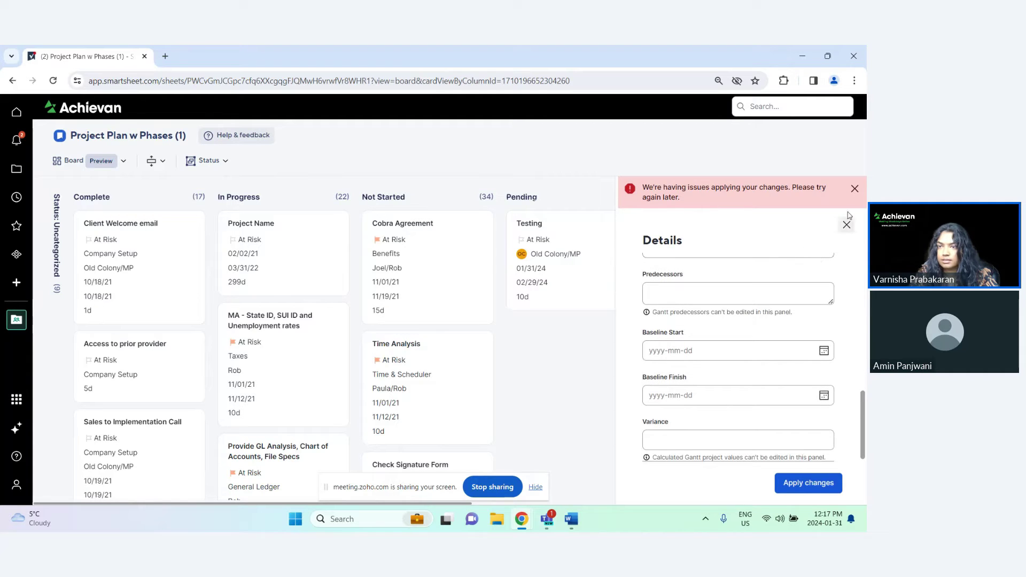
pyautogui.click(854, 191)
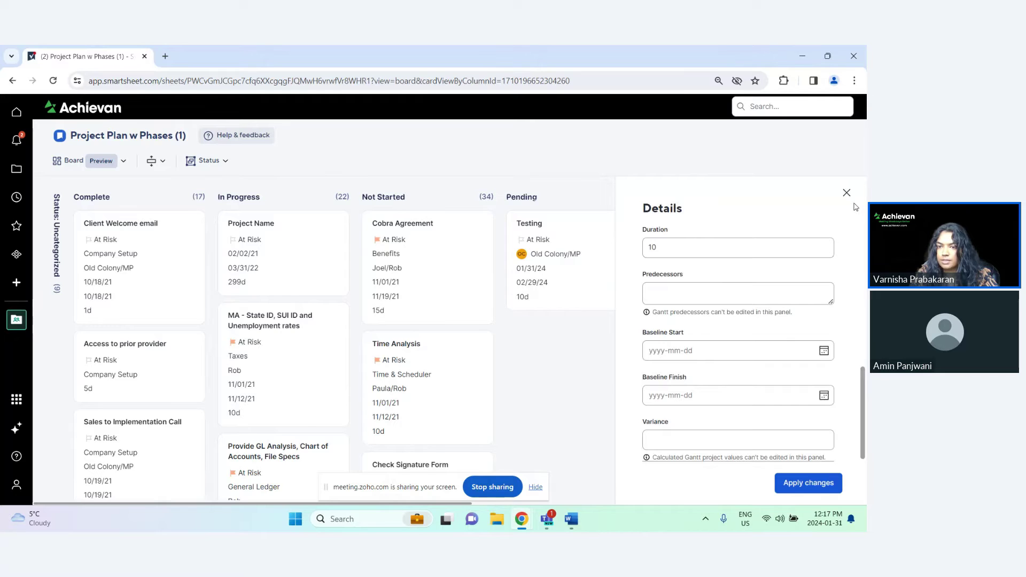
pyautogui.click(808, 483)
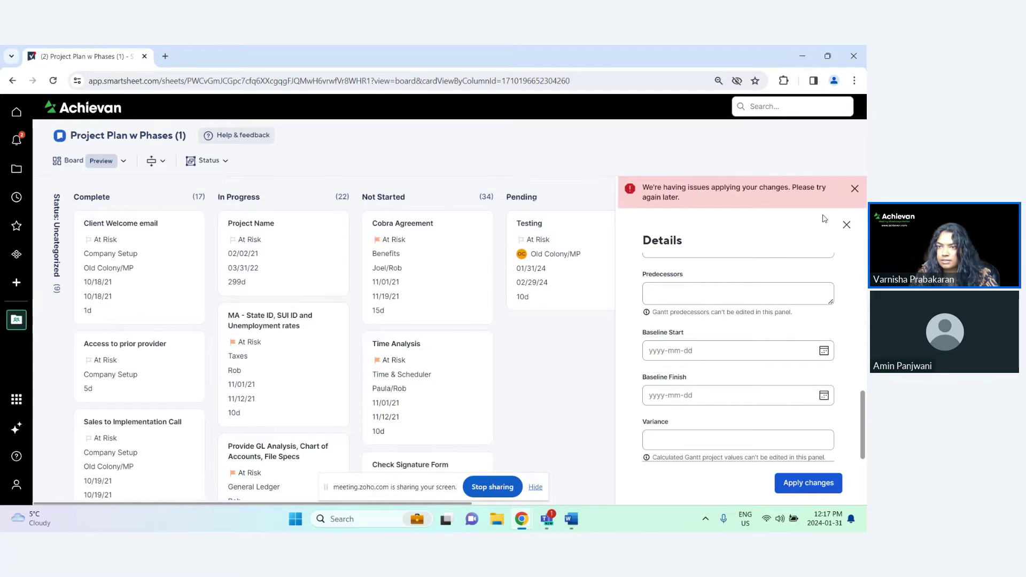
pyautogui.click(855, 188)
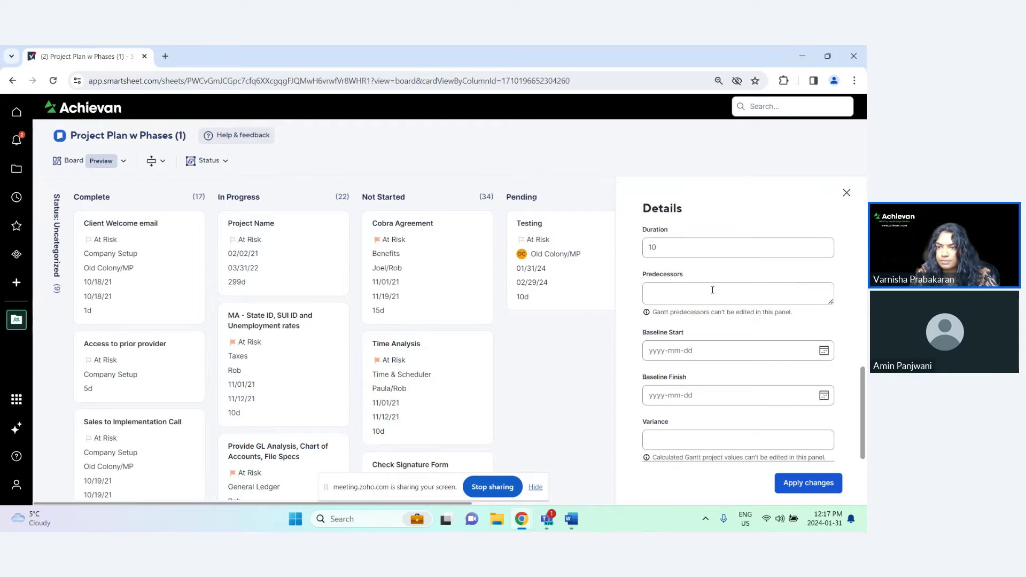
pyautogui.click(846, 192)
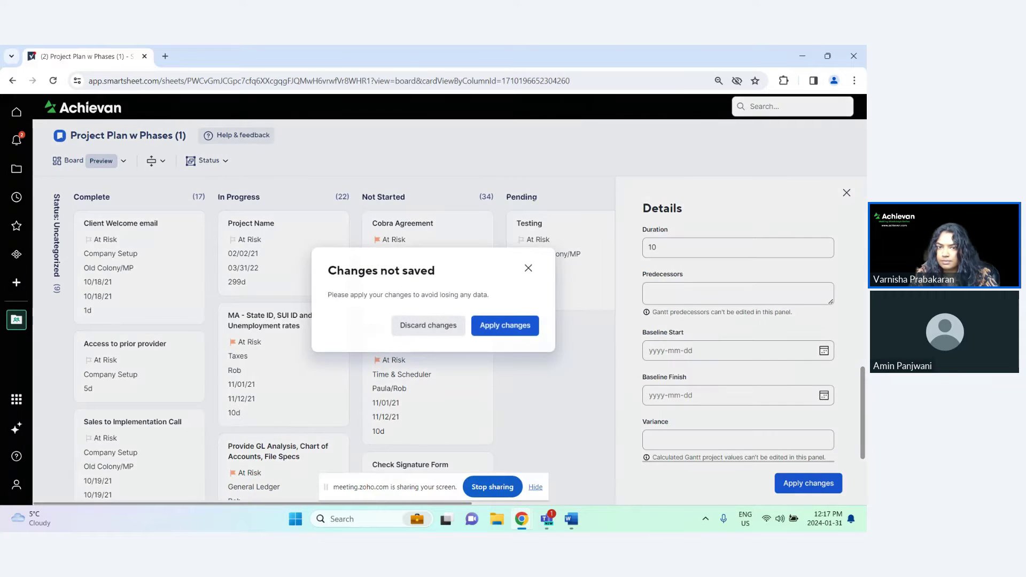
pyautogui.click(428, 325)
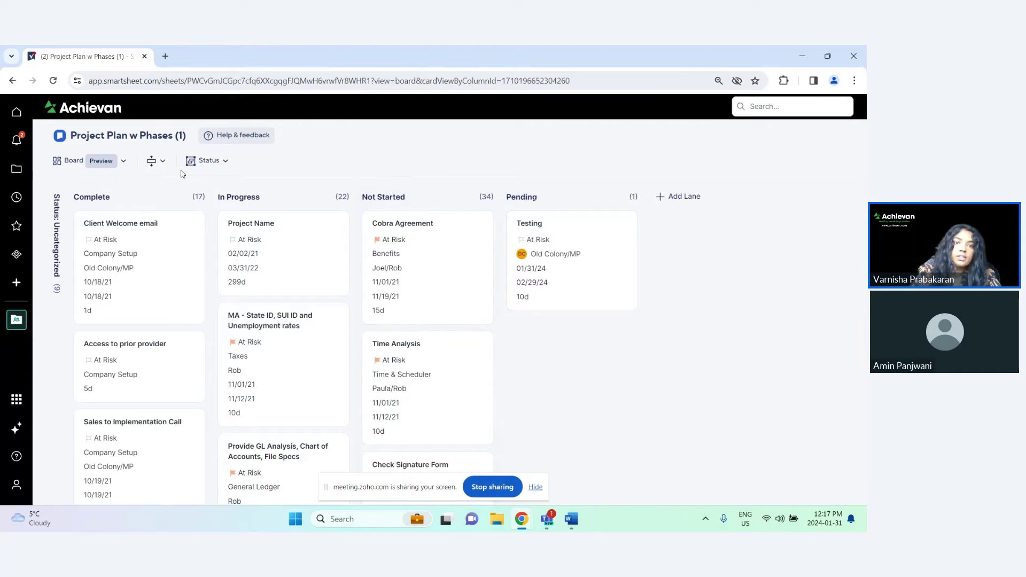
# Set the board's card display density to Comfortable
pyautogui.click(163, 162)
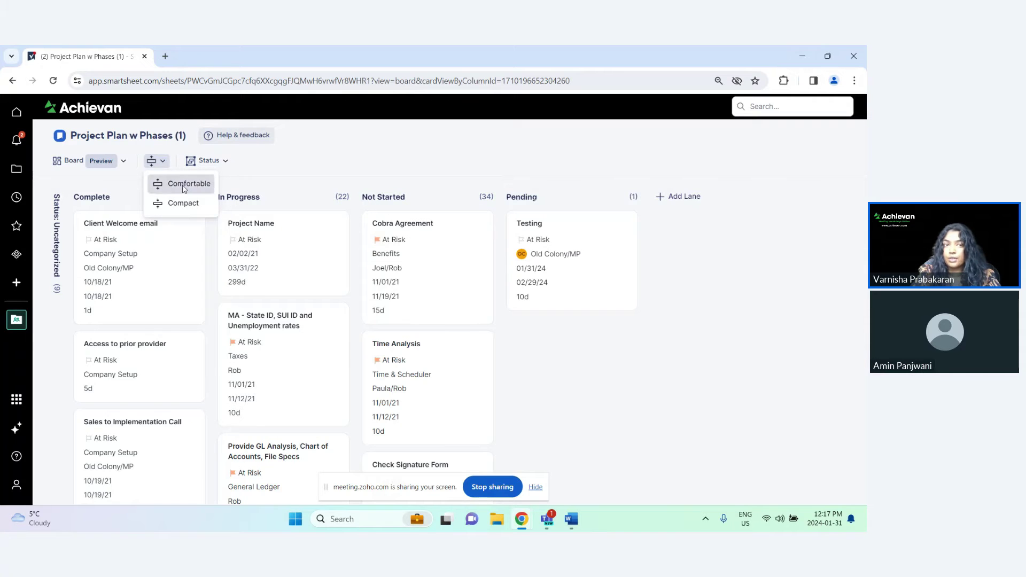
pyautogui.click(176, 185)
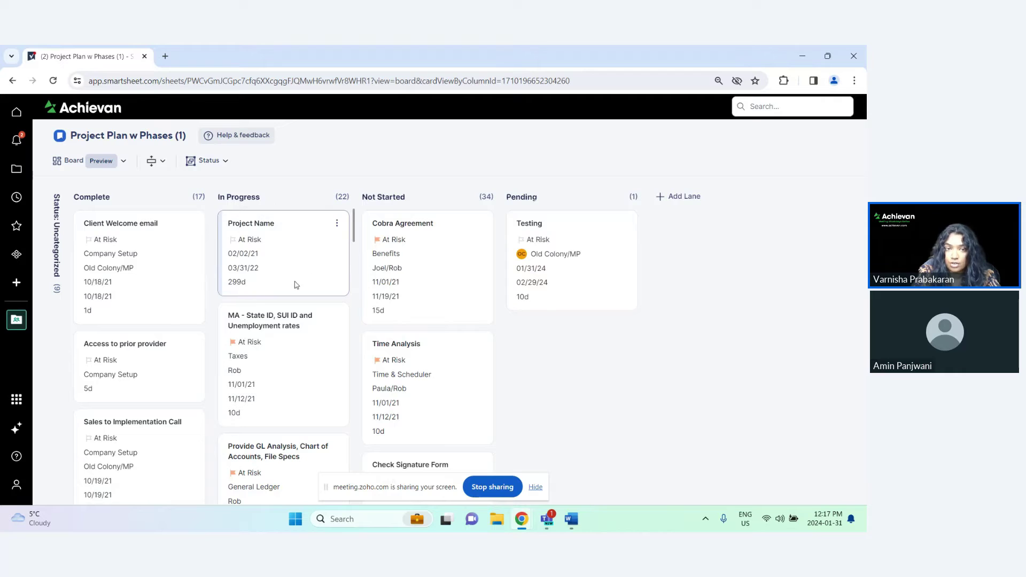
# Open the details of the "Project Name" card in the In Progress lane and review its fields
pyautogui.click(337, 227)
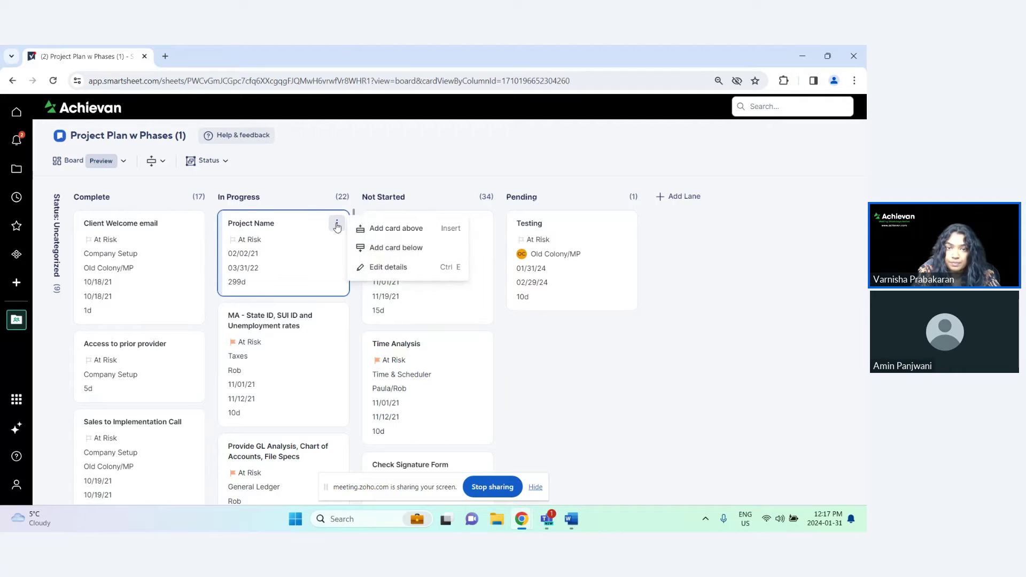
pyautogui.click(382, 267)
pyautogui.scroll(-6, 678, 305)
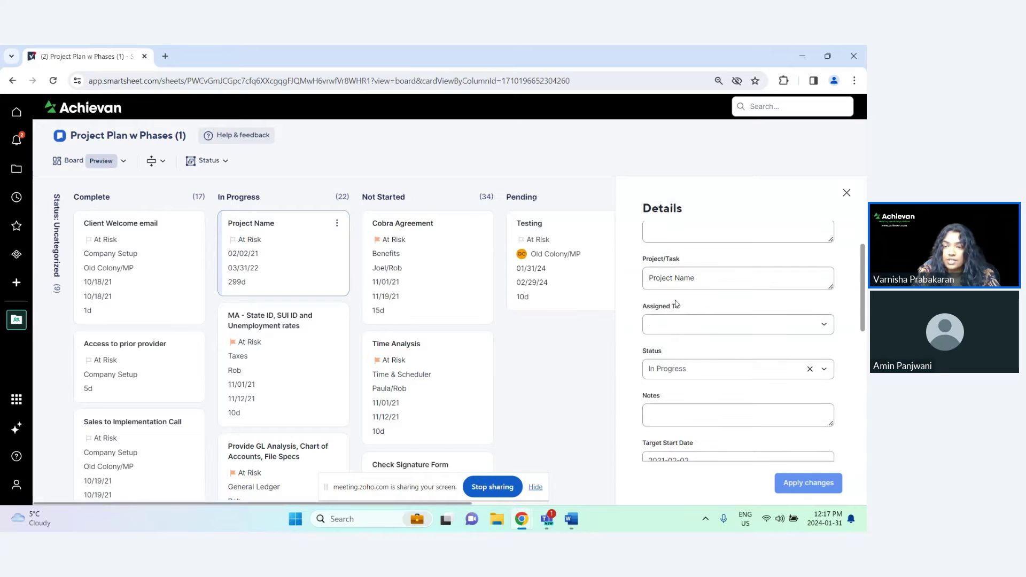
pyautogui.scroll(-2, 698, 324)
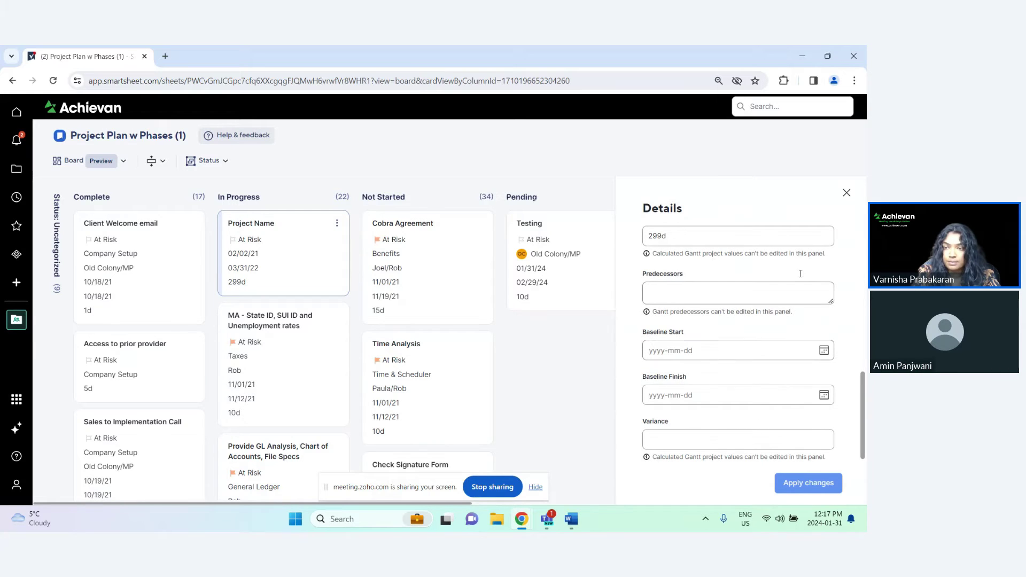
# Close the Project Name card's details and set the board's card display density to Compact
pyautogui.click(846, 192)
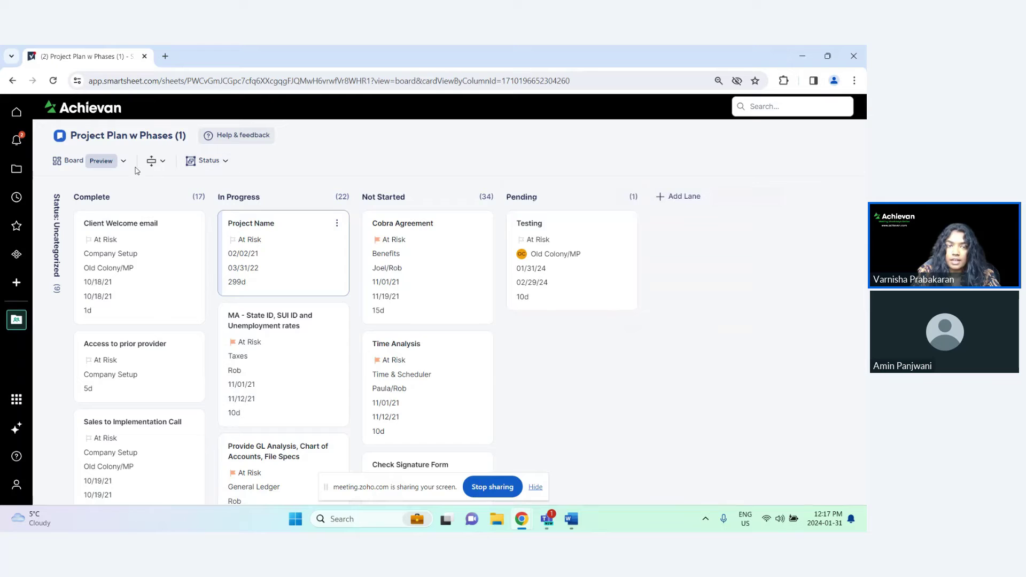
pyautogui.click(153, 161)
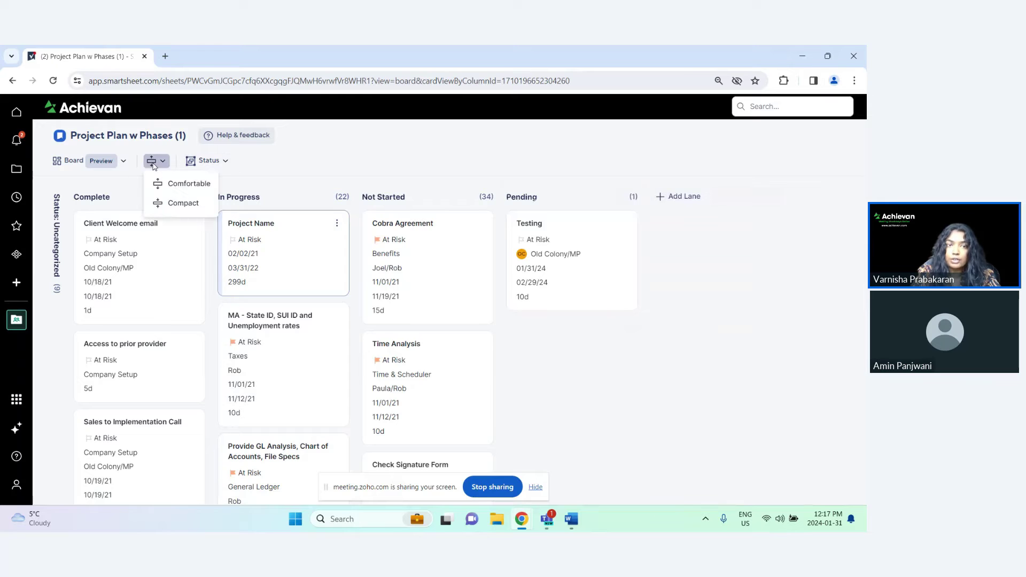
pyautogui.click(167, 204)
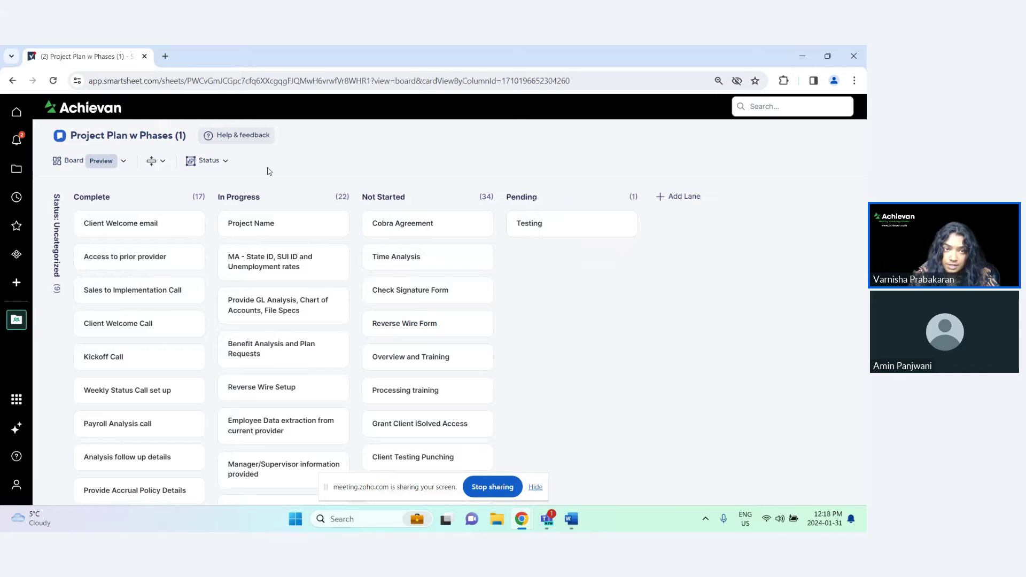
# Check the lane grouping options, keeping Status, and set the board's card display density to Comfortable
pyautogui.click(226, 166)
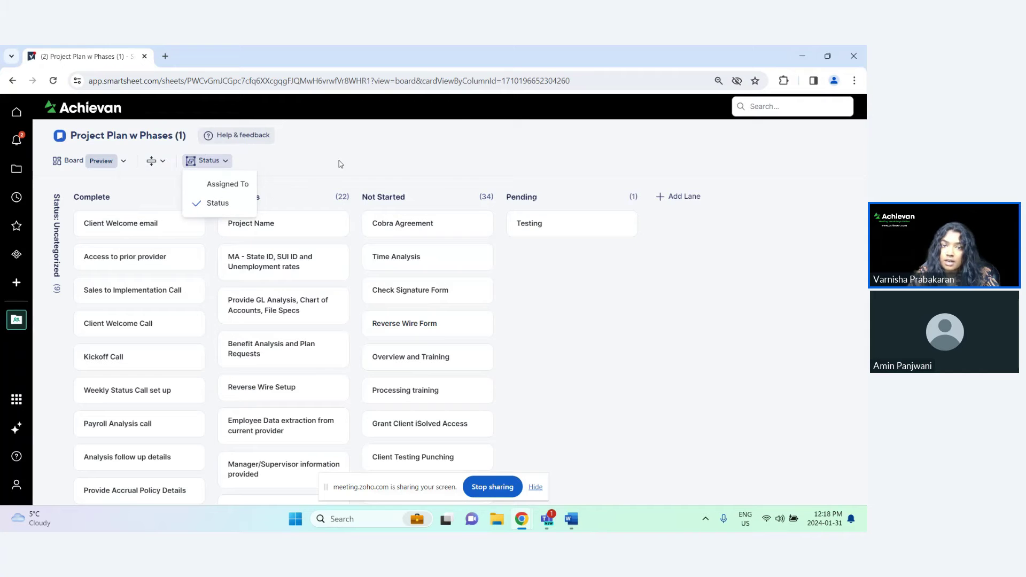
pyautogui.click(181, 166)
pyautogui.click(155, 161)
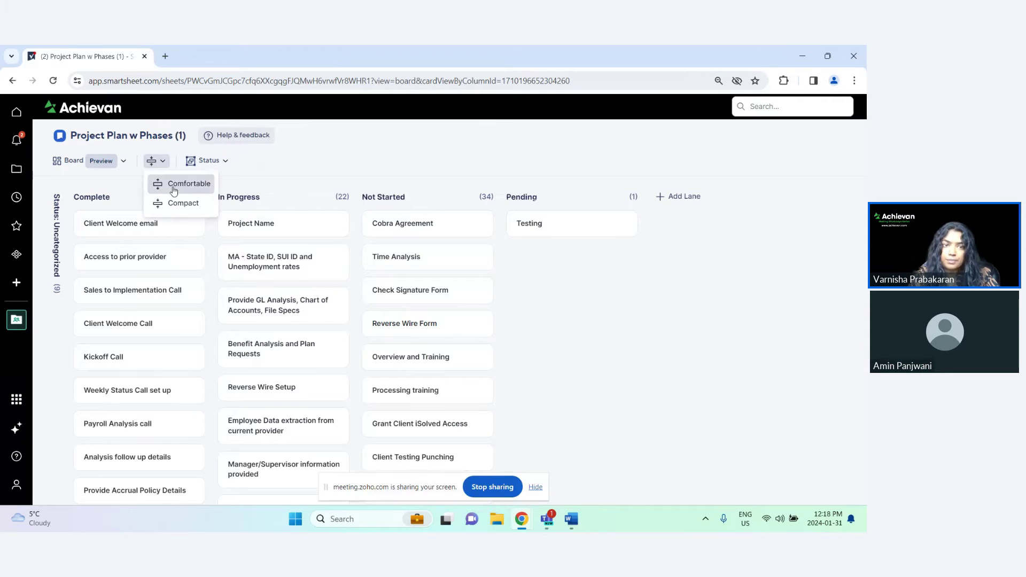
pyautogui.click(177, 197)
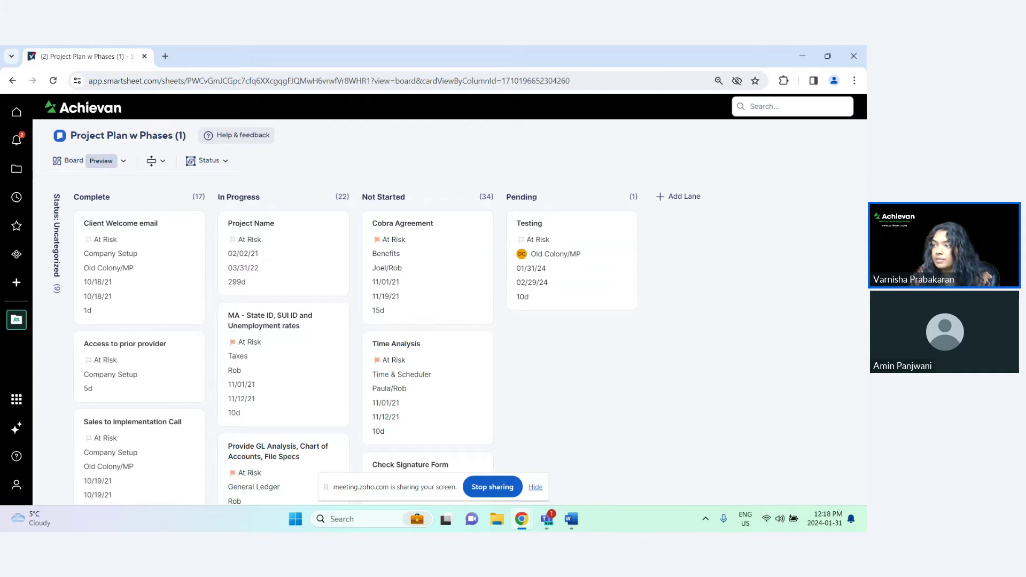
pyautogui.scroll(-1, 353, 319)
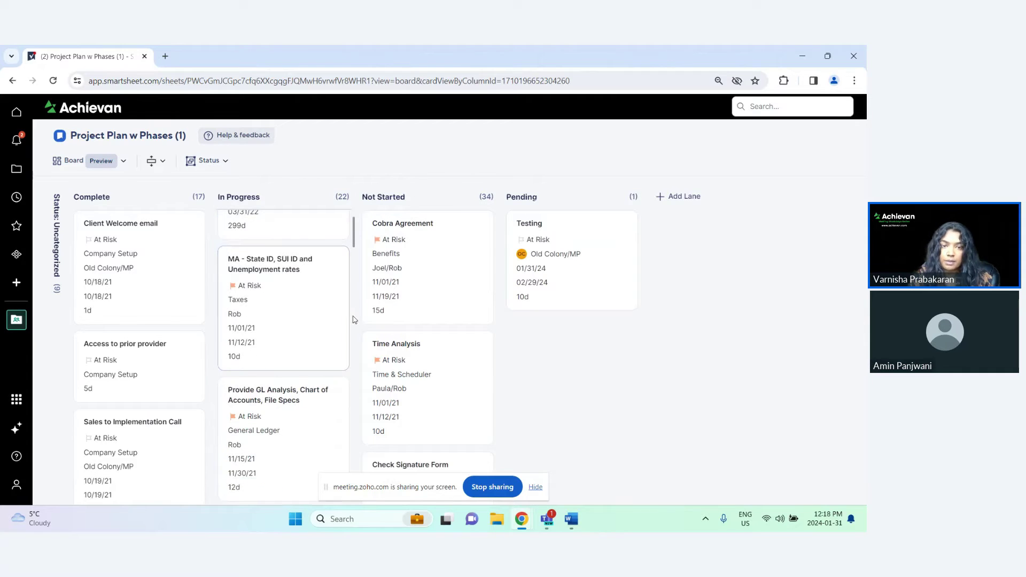
pyautogui.scroll(1, 355, 318)
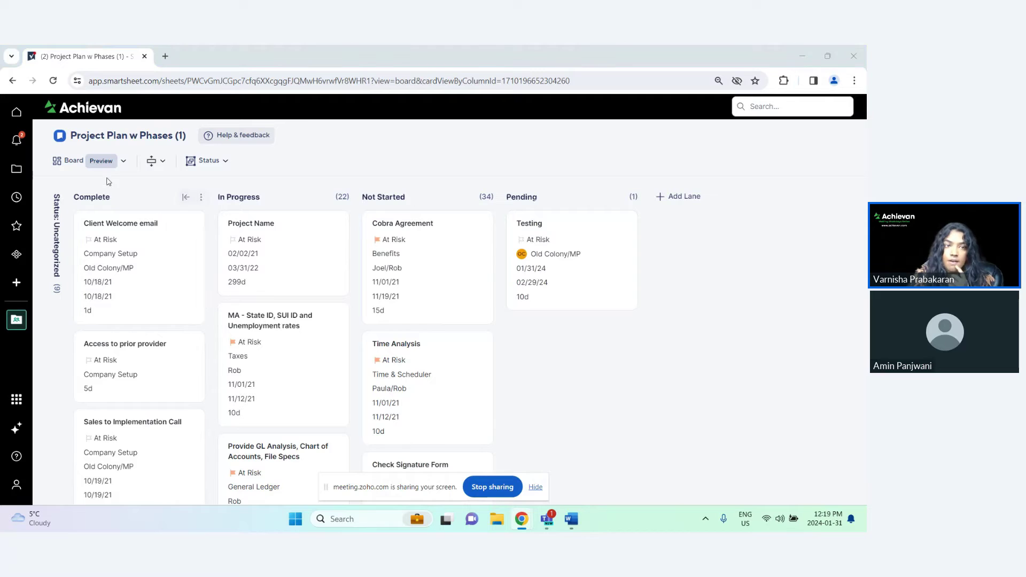
# Switch the project plan from the board to Grid View
pyautogui.moveTo(105, 199); pyautogui.dragTo(119, 172)
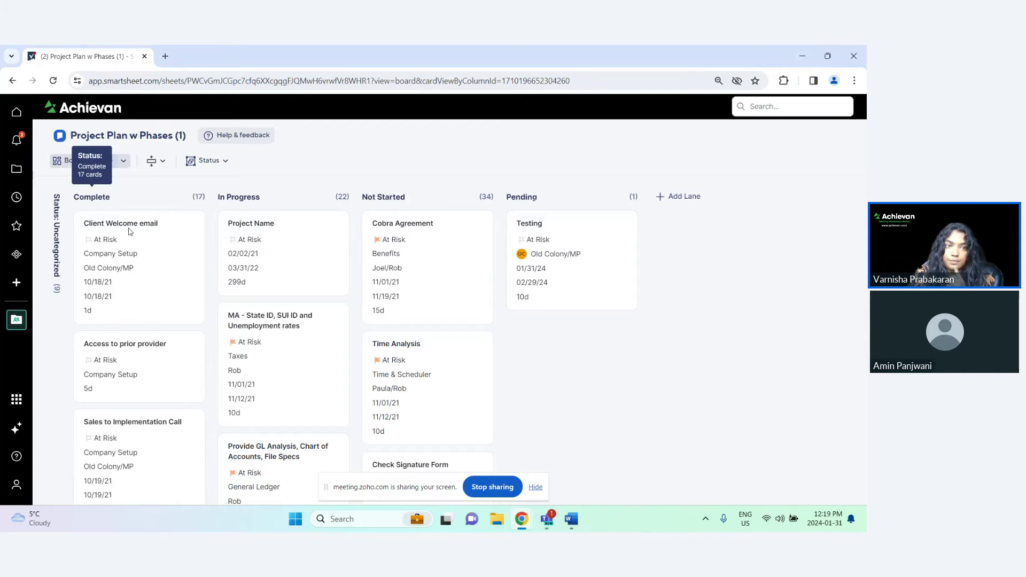
pyautogui.click(123, 161)
pyautogui.click(98, 235)
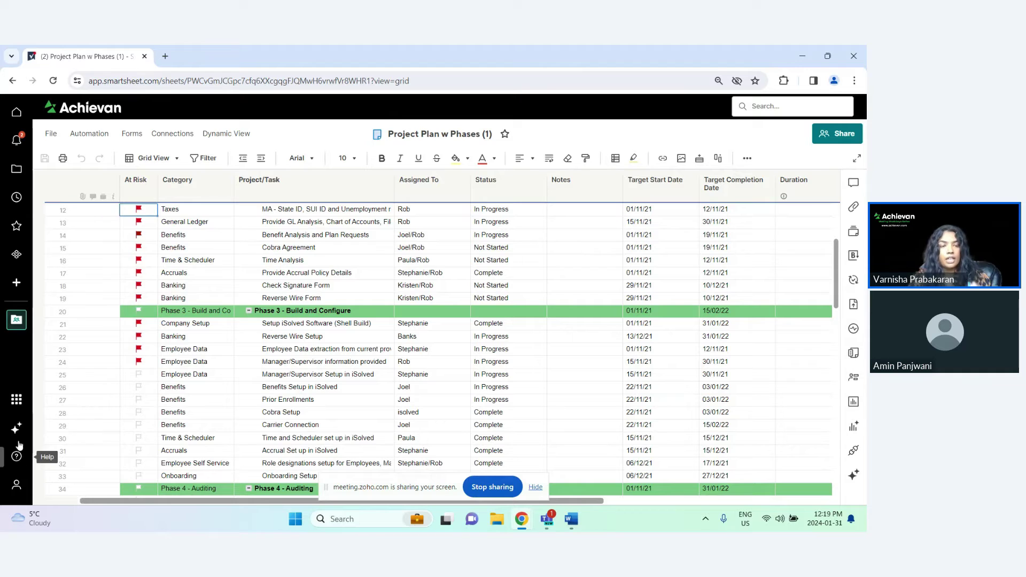
# Open the AI-powered Get help assistant and ask its suggested question "What plans does Smartsheet offer?"
pyautogui.click(16, 428)
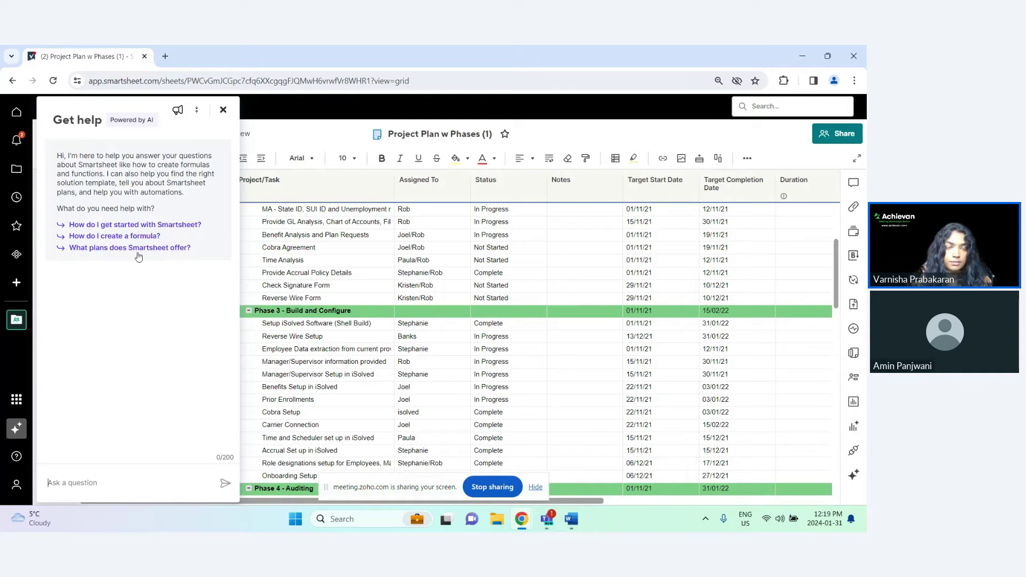
pyautogui.click(165, 251)
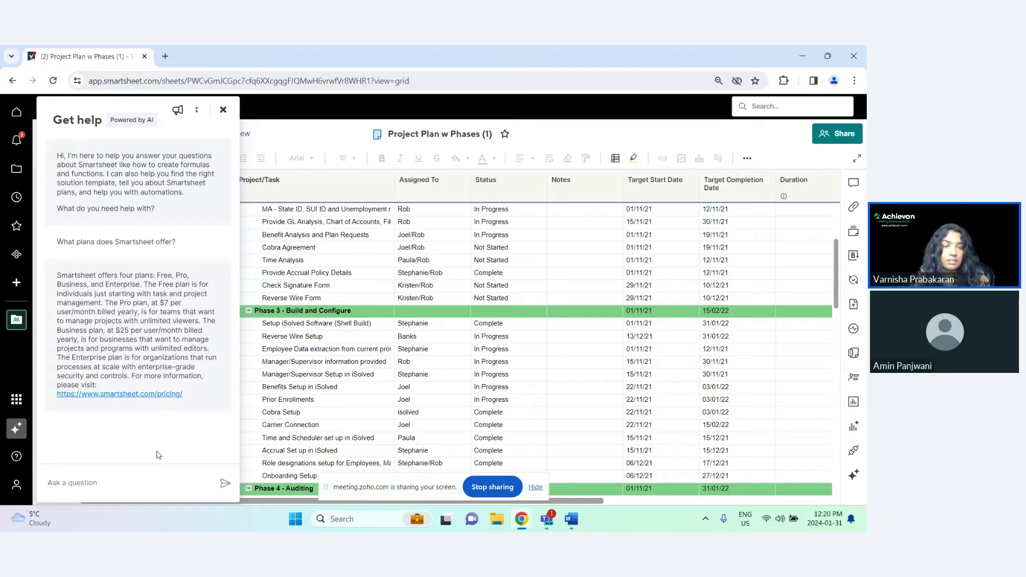
# Ask the AI help assistant "How would I count the number of status that are "In Progress"?"
pyautogui.click(109, 484)
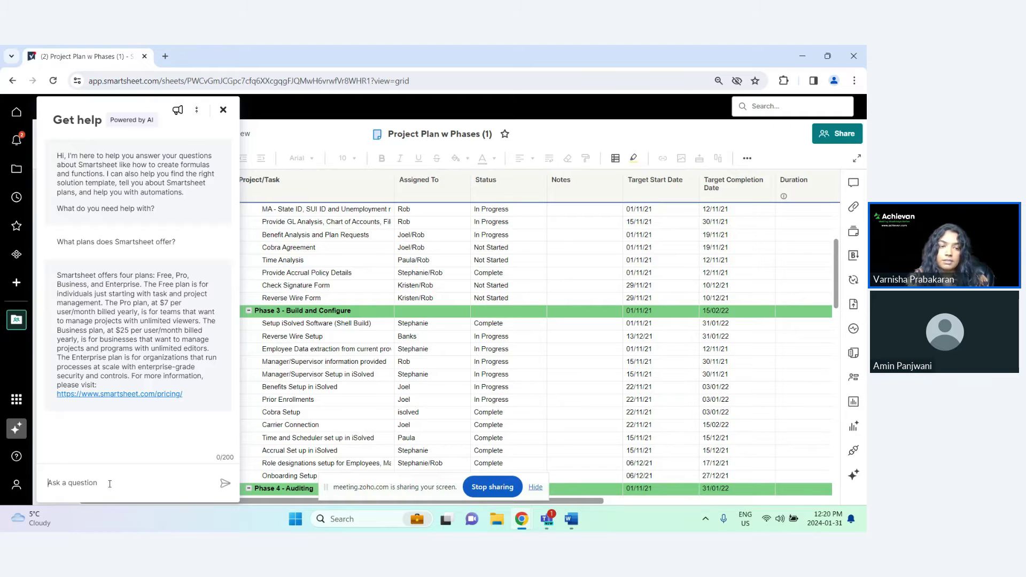
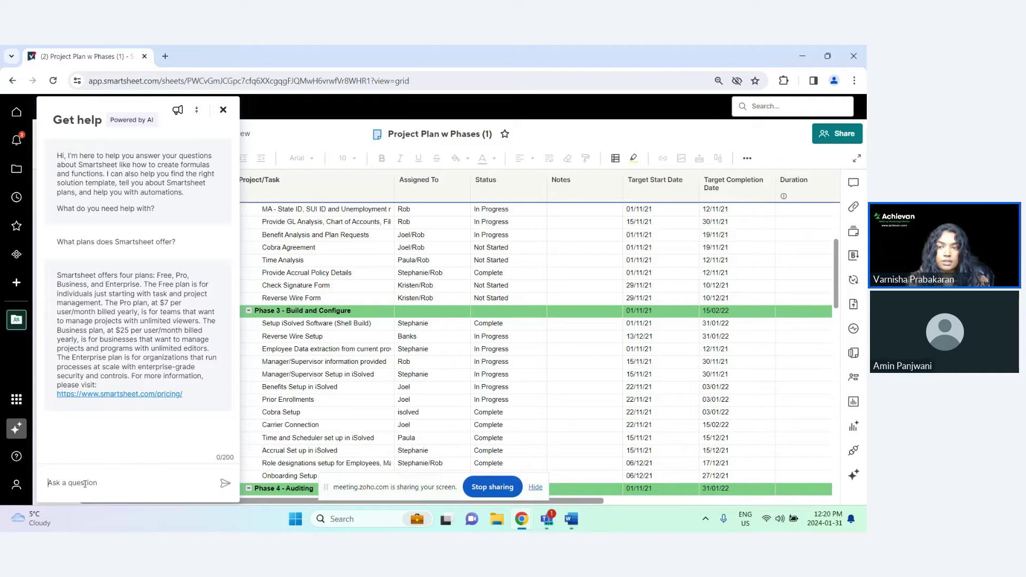
pyautogui.write('How would I count')
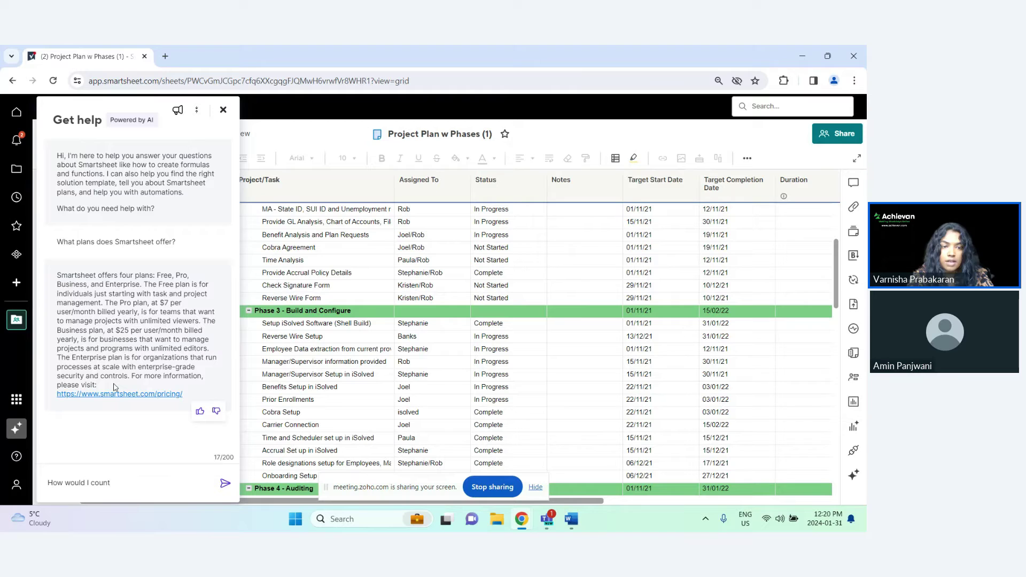
pyautogui.write('he numbre')
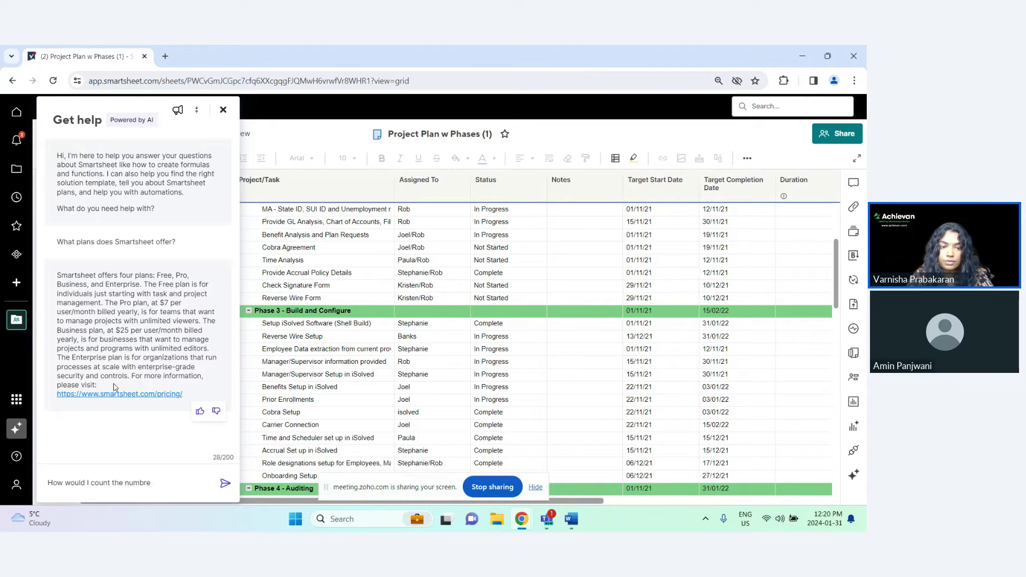
pyautogui.press('BackSpace')
pyautogui.press('BackSpace')
pyautogui.write('er of status that are')
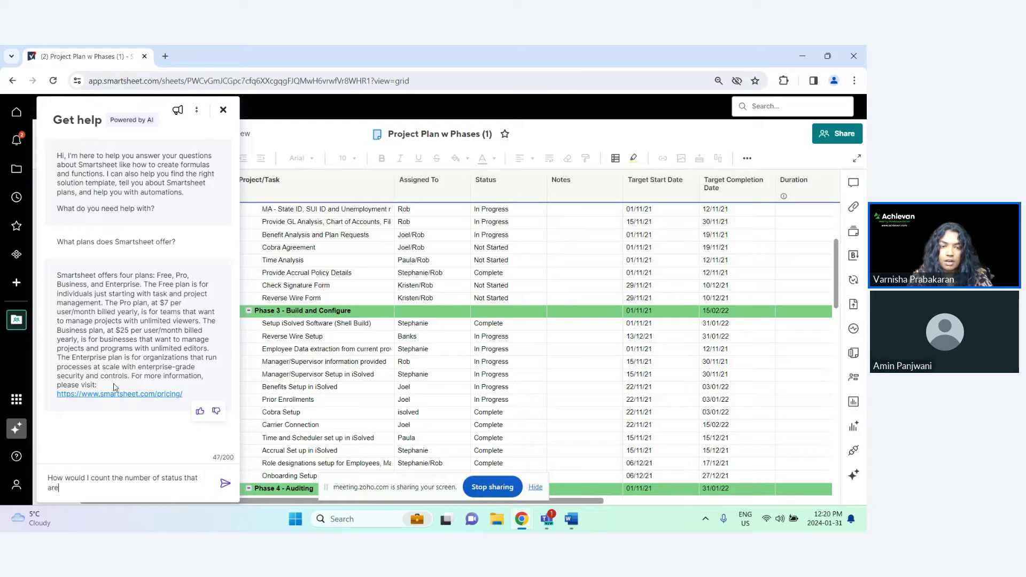
pyautogui.write(' "In P')
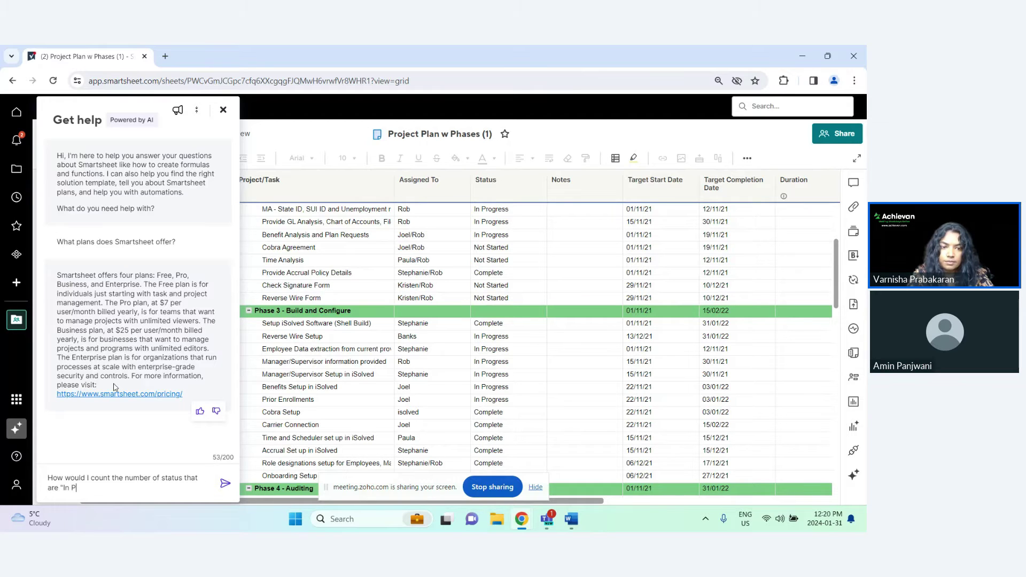
pyautogui.write('rogress"')
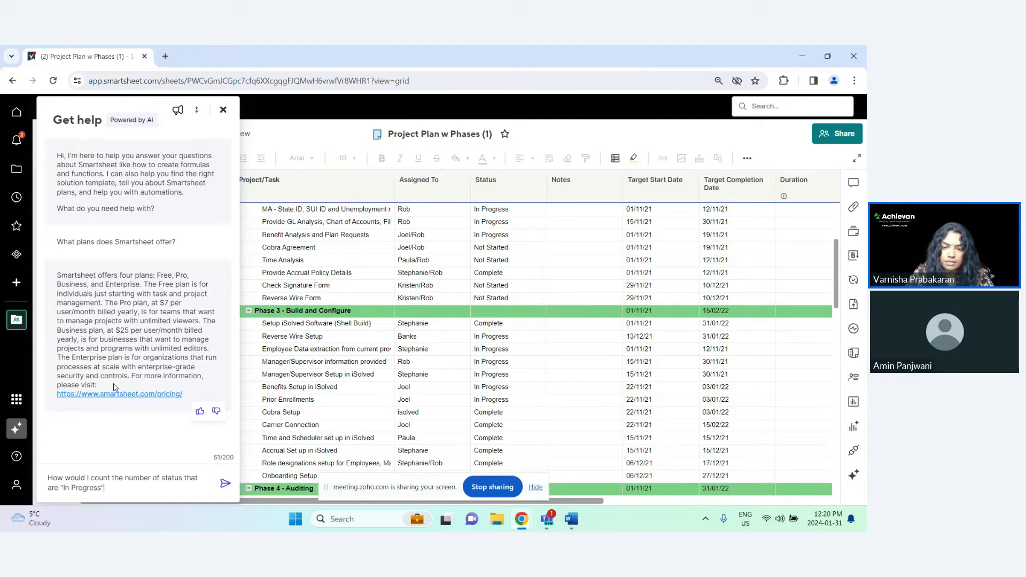
pyautogui.write('?')
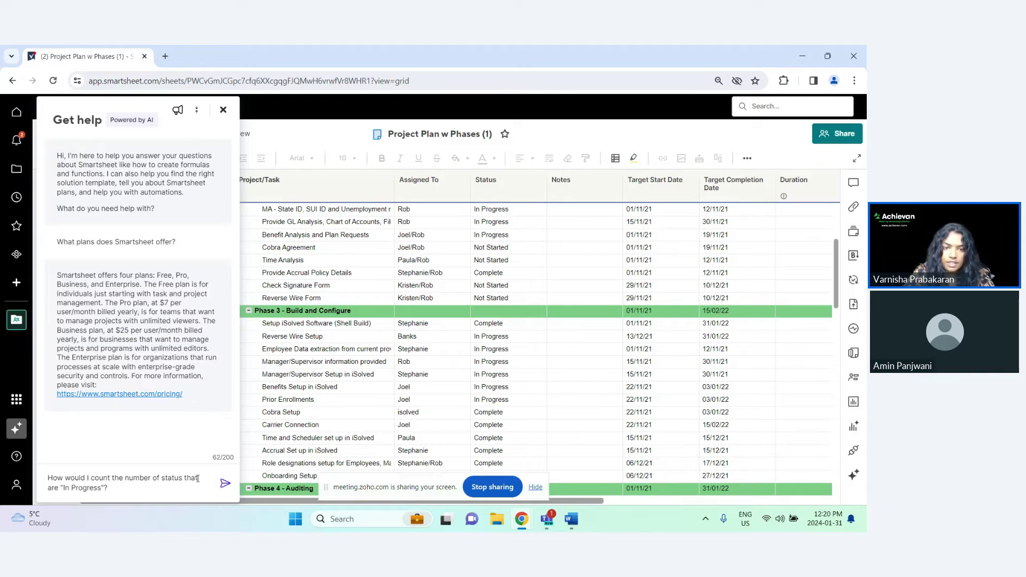
pyautogui.click(223, 487)
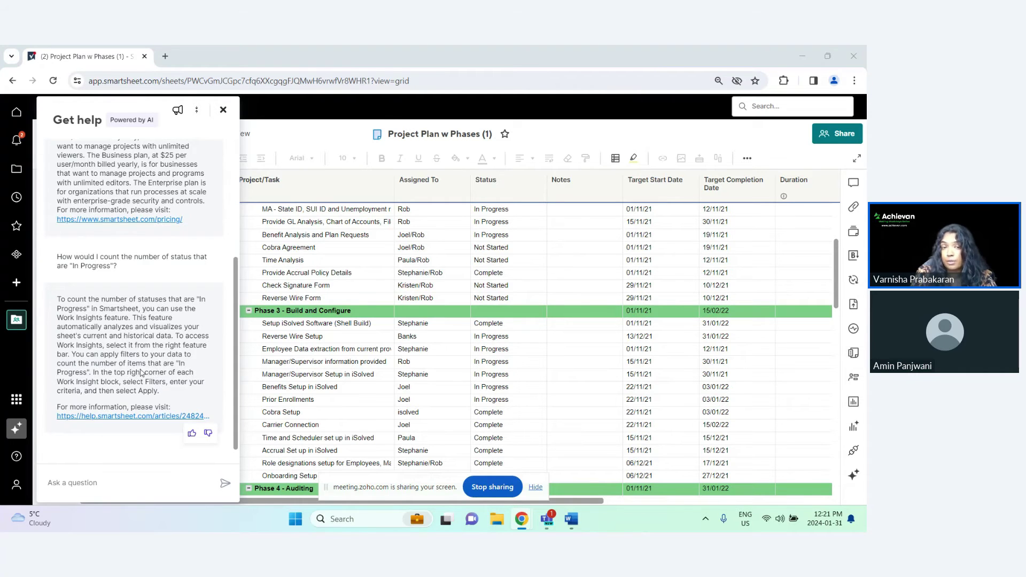
# Copy the In Progress field's COUNTIF formula from the Sheet Summary, and close the summary
pyautogui.click(853, 352)
pyautogui.click(754, 270)
pyautogui.doubleClick(755, 270)
pyautogui.tripleClick(755, 270)
pyautogui.hotkey('ctrl', 'c')
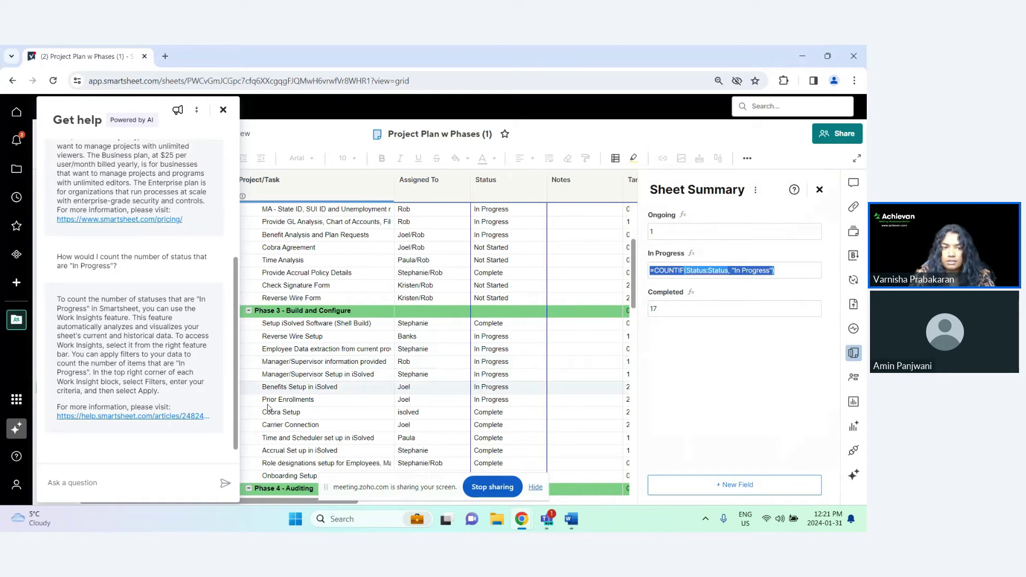
pyautogui.click(819, 190)
# Paste the copied formula into the AI assistant's question and change its function to COUNTIFS
pyautogui.click(130, 482)
pyautogui.hotkey('ctrl', 'v')
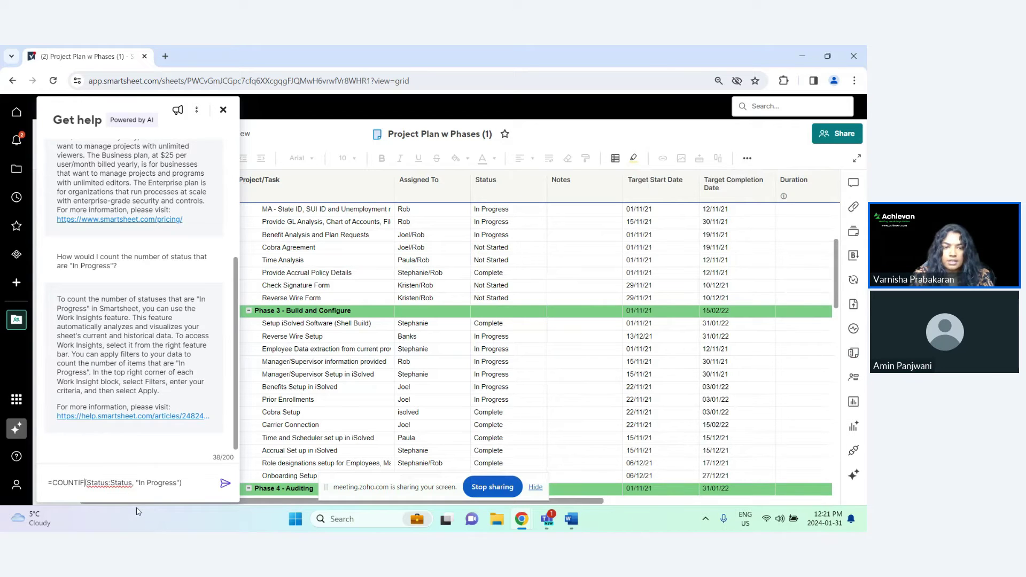
pyautogui.click(84, 483)
pyautogui.write('S')
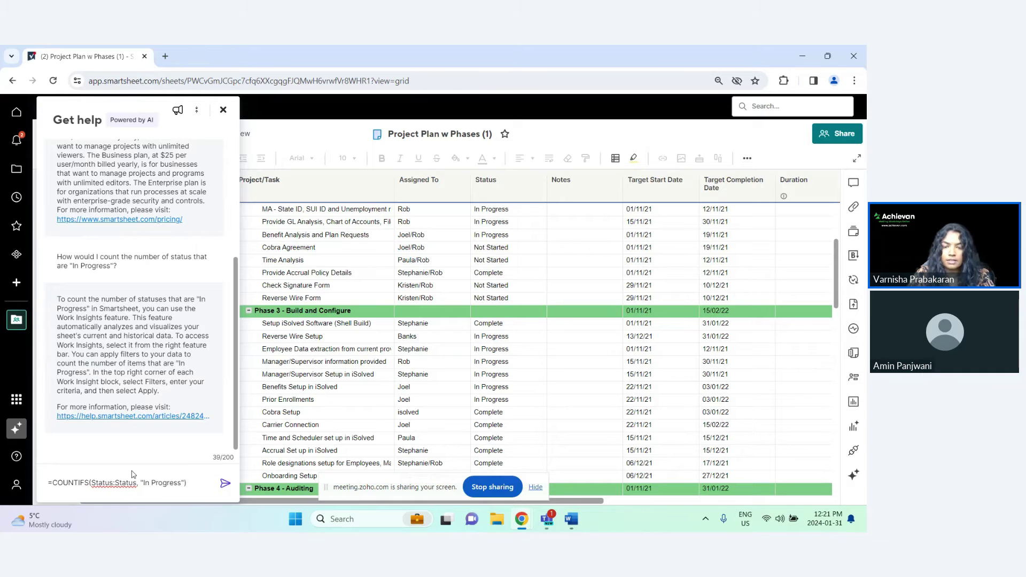
# Put "Is this formula correct?" on its own line before the pasted formula, and place an opening quotation mark before the formula
pyautogui.click(47, 483)
pyautogui.write('Is this form')
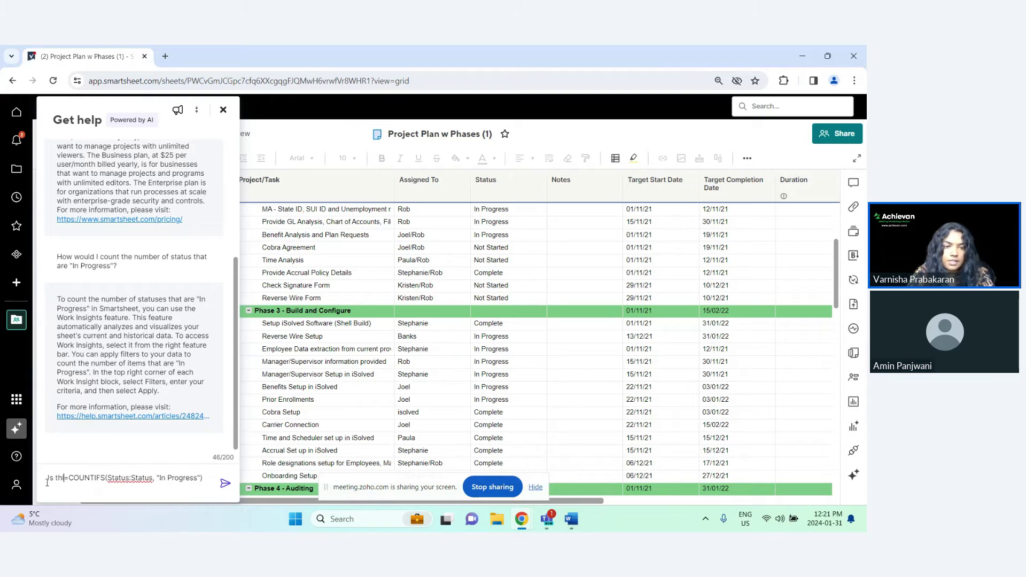
pyautogui.write('ula corre')
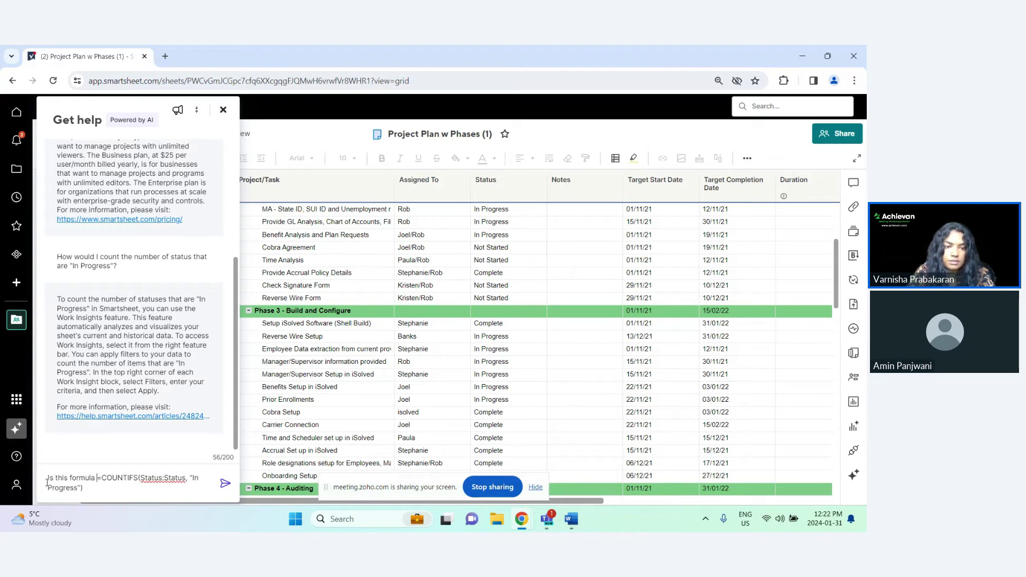
pyautogui.write('c')
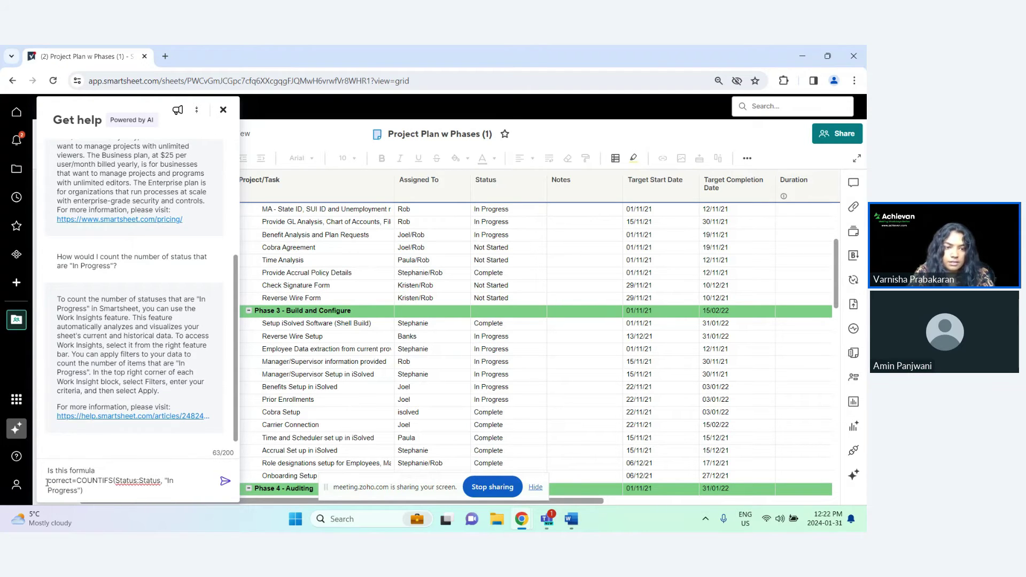
pyautogui.write('t?')
pyautogui.hotkey('shift', 'Return')
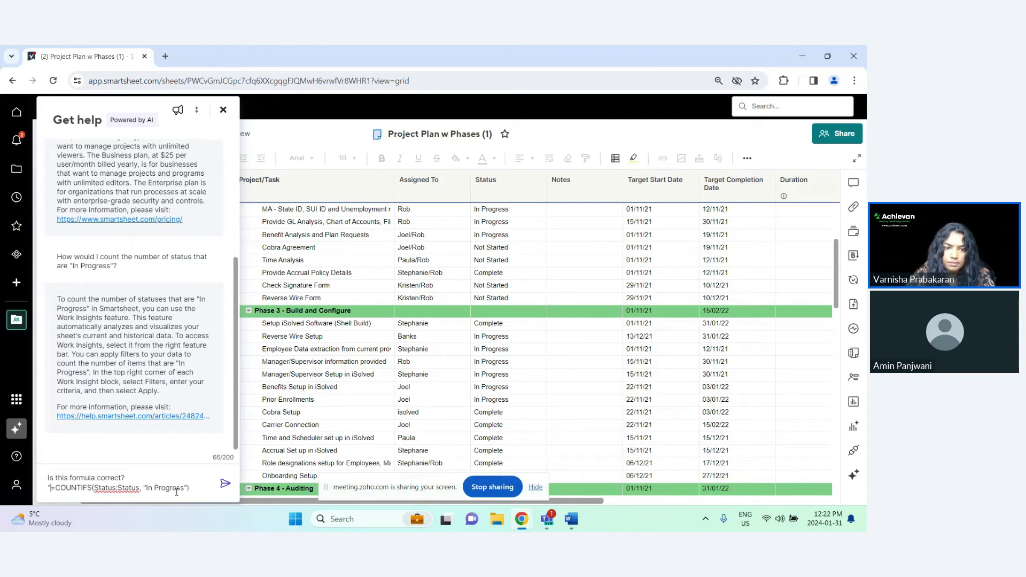
pyautogui.press('BackSpace')
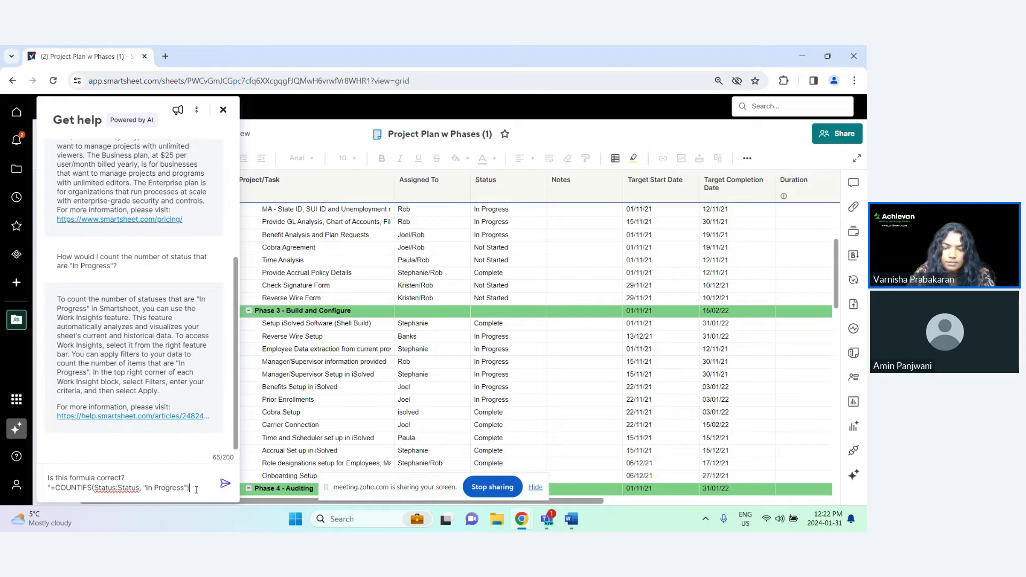
# Close the formula's quotation, finish the question with "to calculate the number of status that are "In Progress"", and send it to the AI assistant
pyautogui.write('" to calcu')
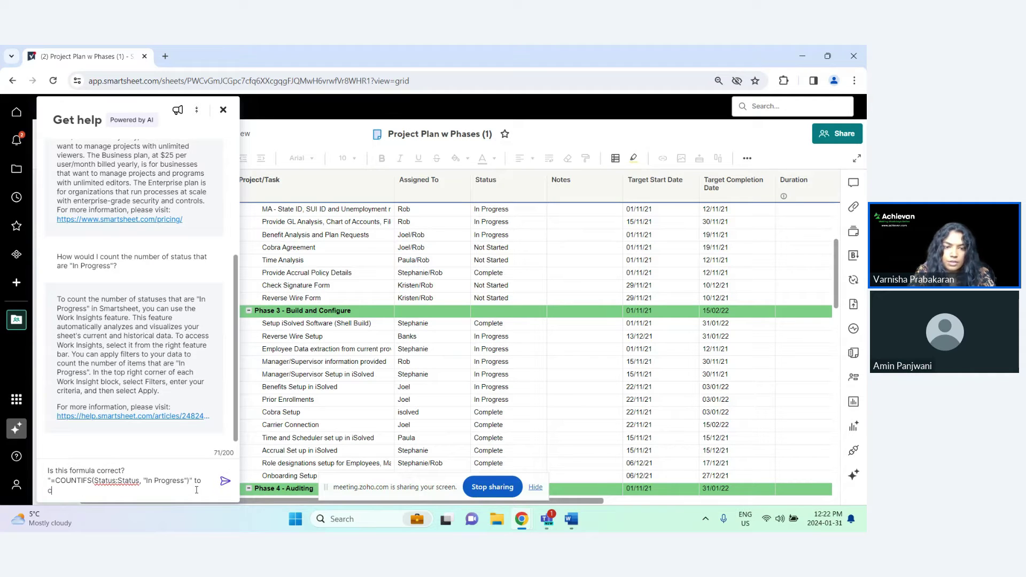
pyautogui.write('late the number of')
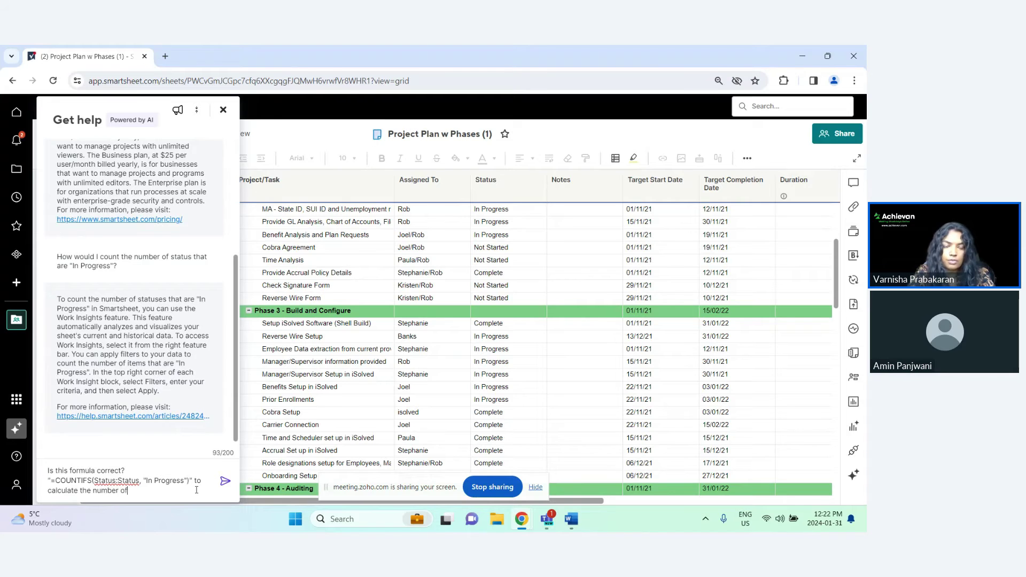
pyautogui.write(' stat')
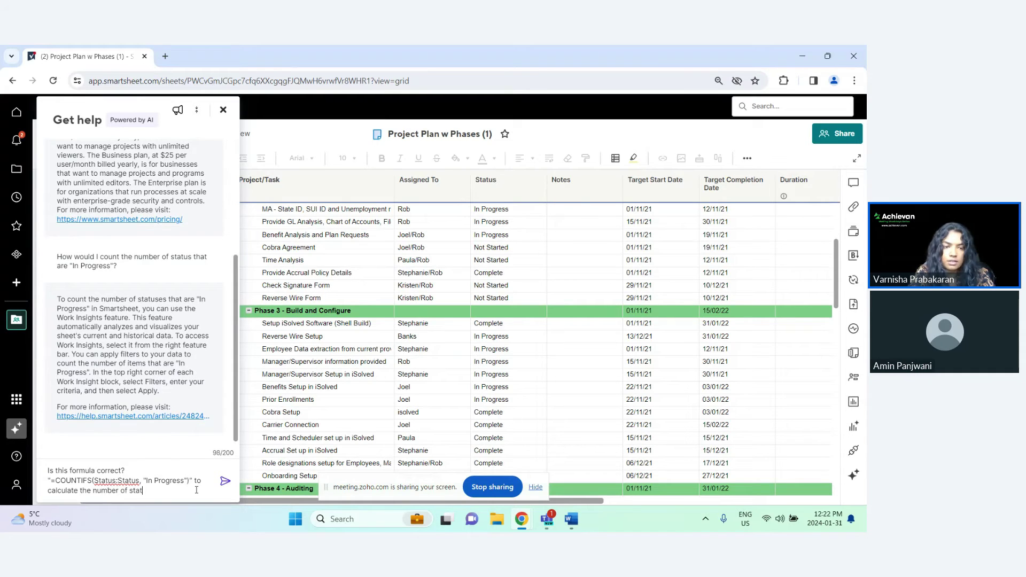
pyautogui.write('us that ')
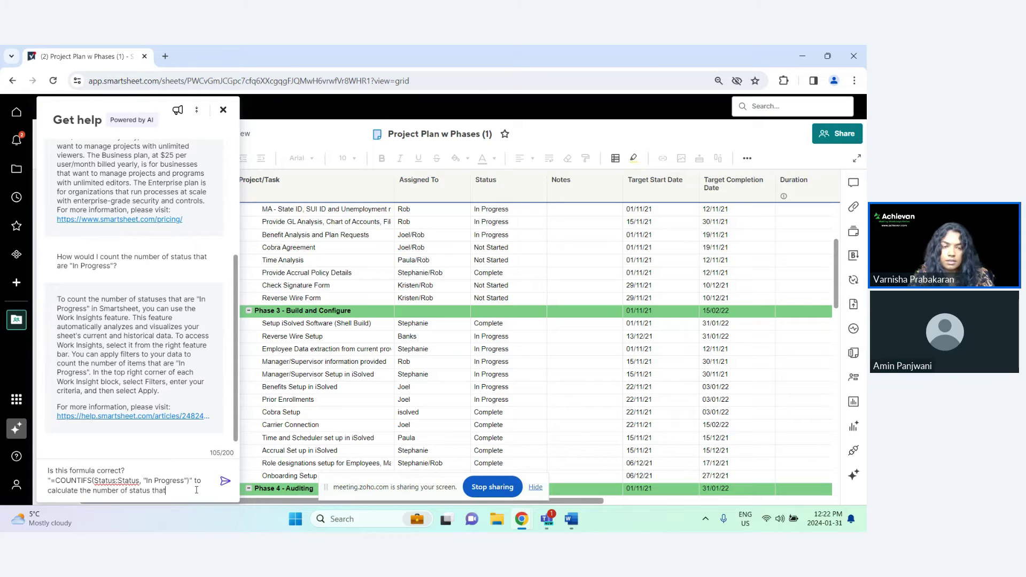
pyautogui.write('are "In ')
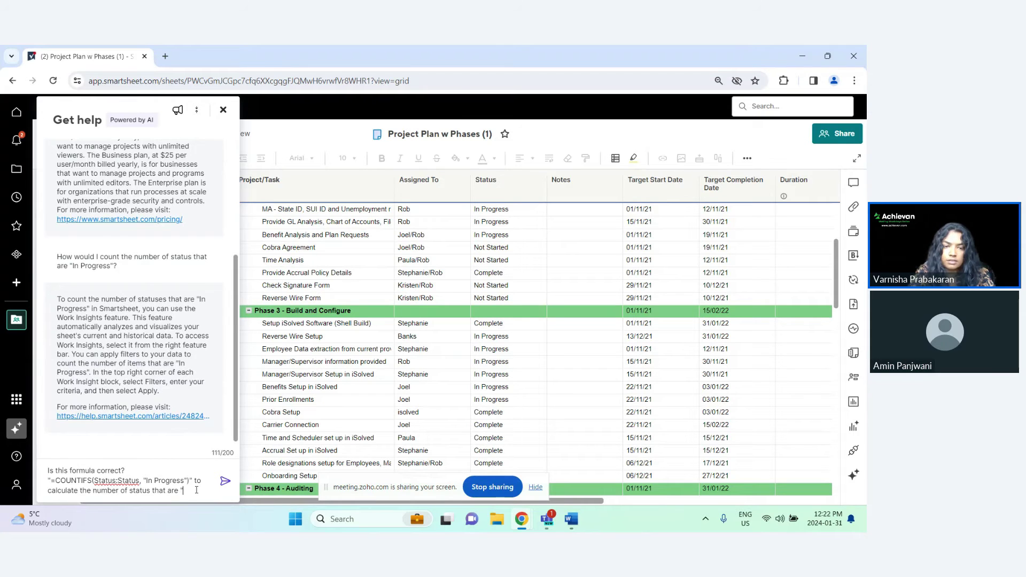
pyautogui.write('Por')
pyautogui.press('BackSpace')
pyautogui.press('BackSpace')
pyautogui.write('rogress')
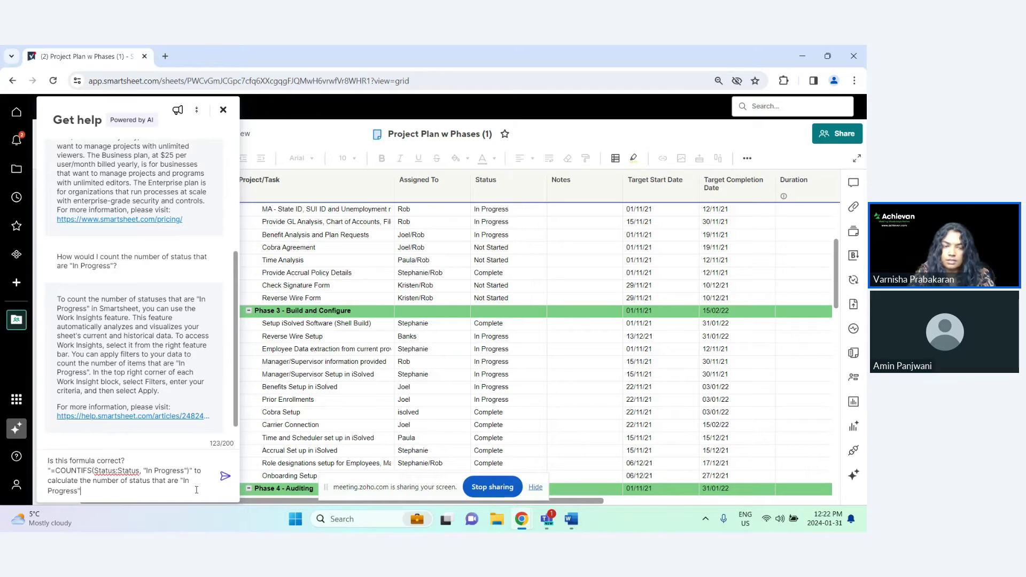
pyautogui.press('Return')
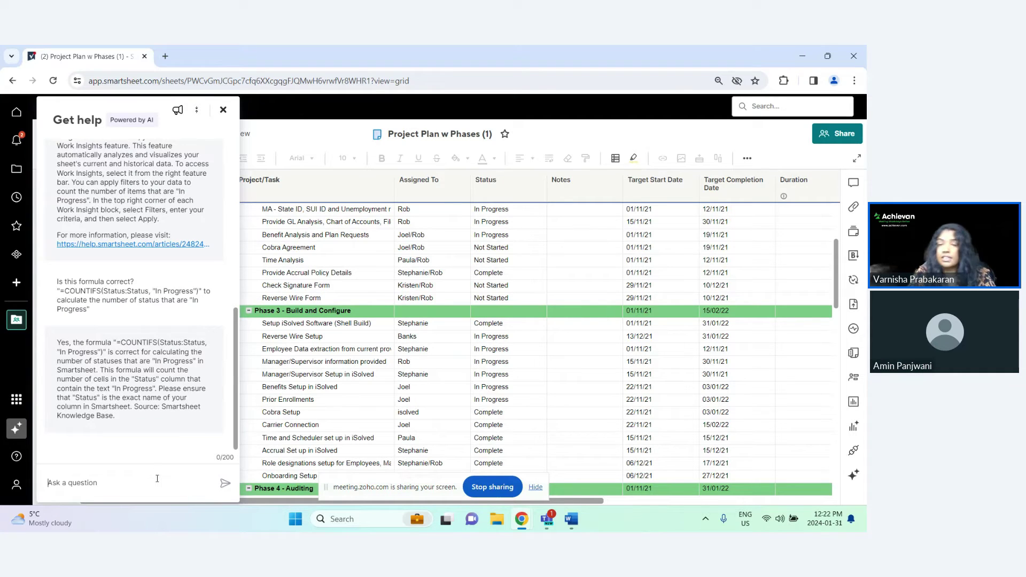
# Ask the AI help assistant "Can you provide me the best template for a ticketing system?"
pyautogui.write('Can you provide me a template')
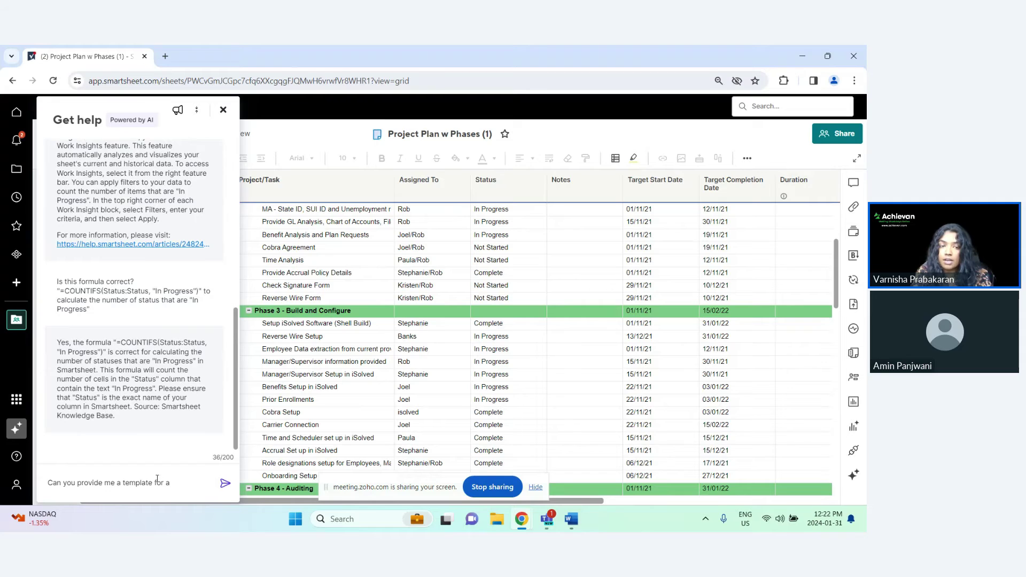
pyautogui.write('for a ticketing sys')
pyautogui.write('tem>')
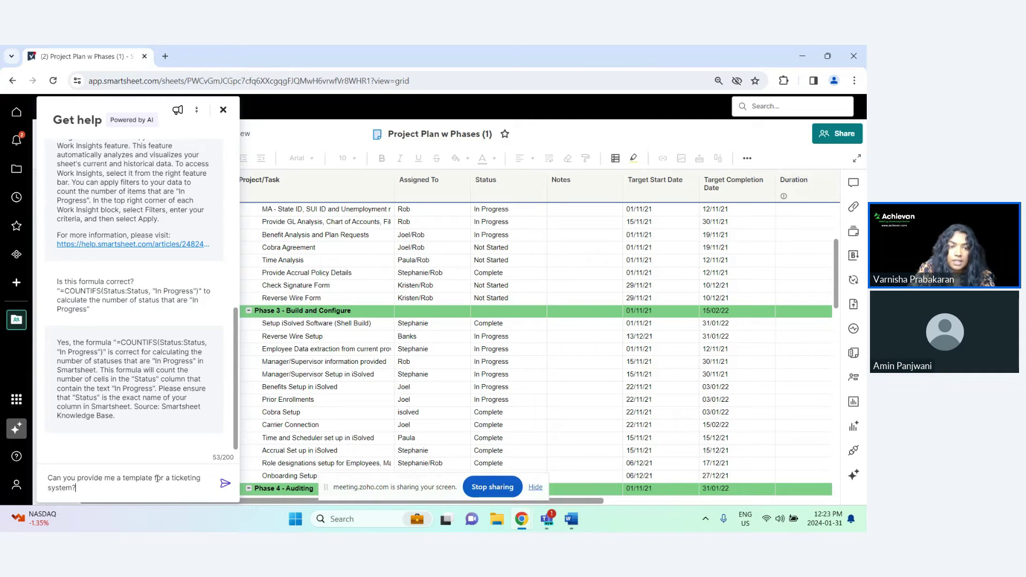
pyautogui.click(121, 478)
pyautogui.press('BackSpace')
pyautogui.write('the best')
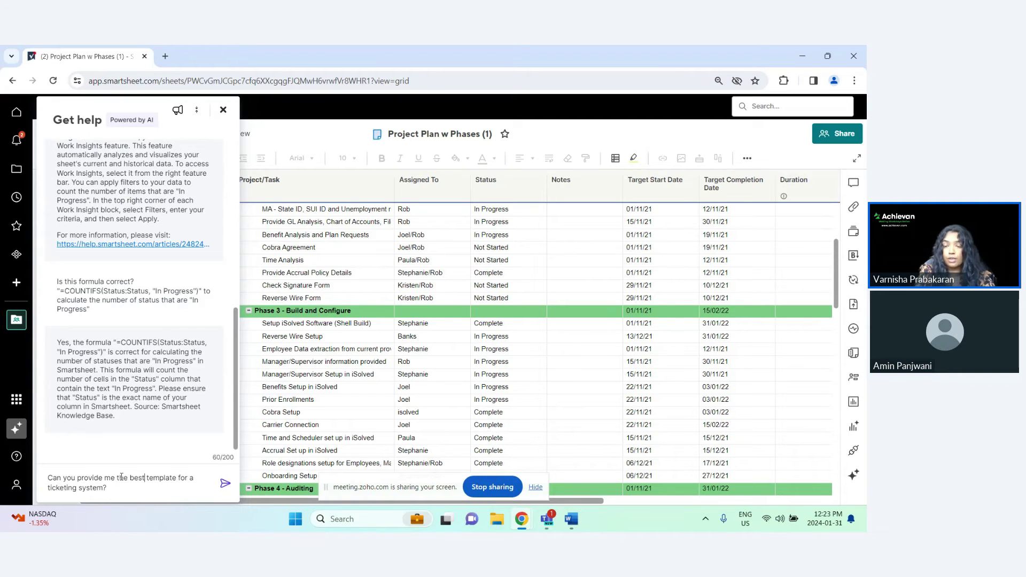
pyautogui.press('Return')
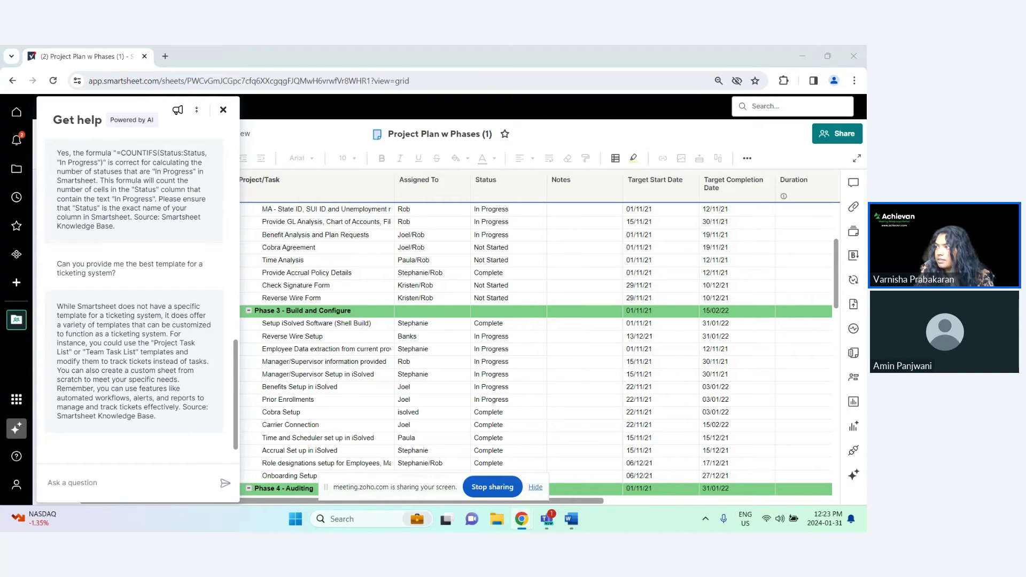
# Ask the AI help assistant "Can you give me a template from the solution centre on project management?"
pyautogui.click(122, 483)
pyautogui.write('Can you g')
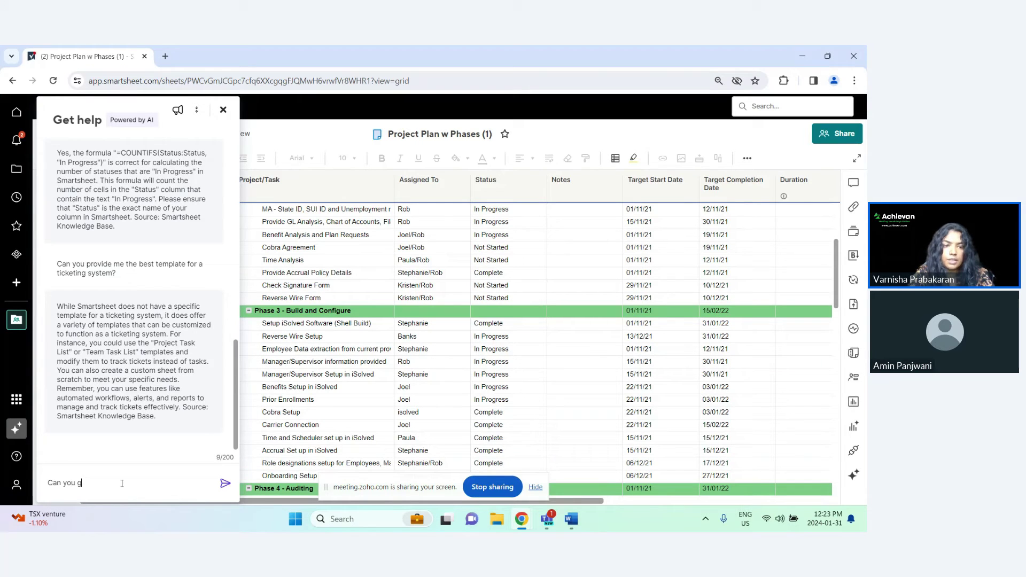
pyautogui.write('ive me a templ')
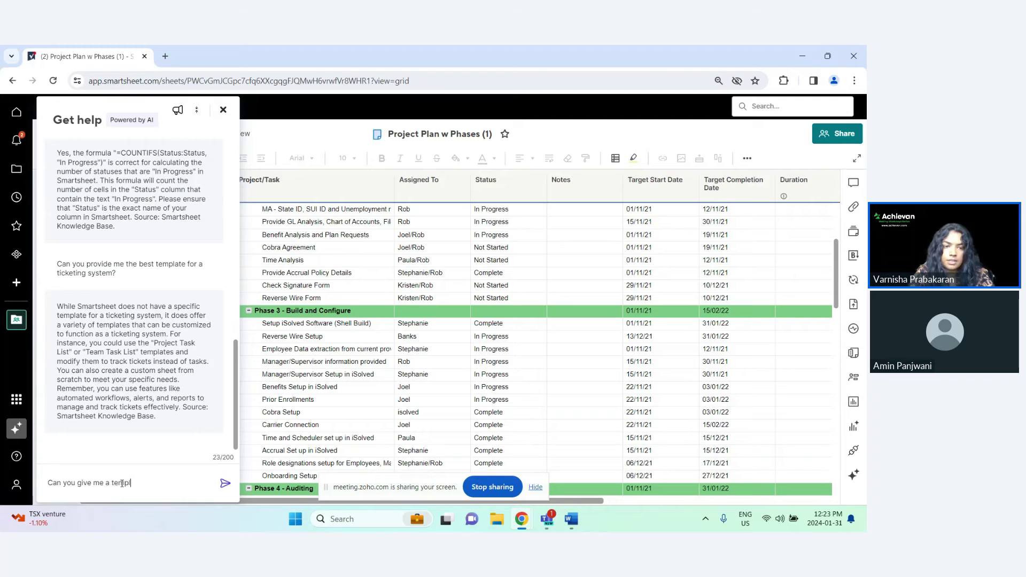
pyautogui.write('ate from the sol')
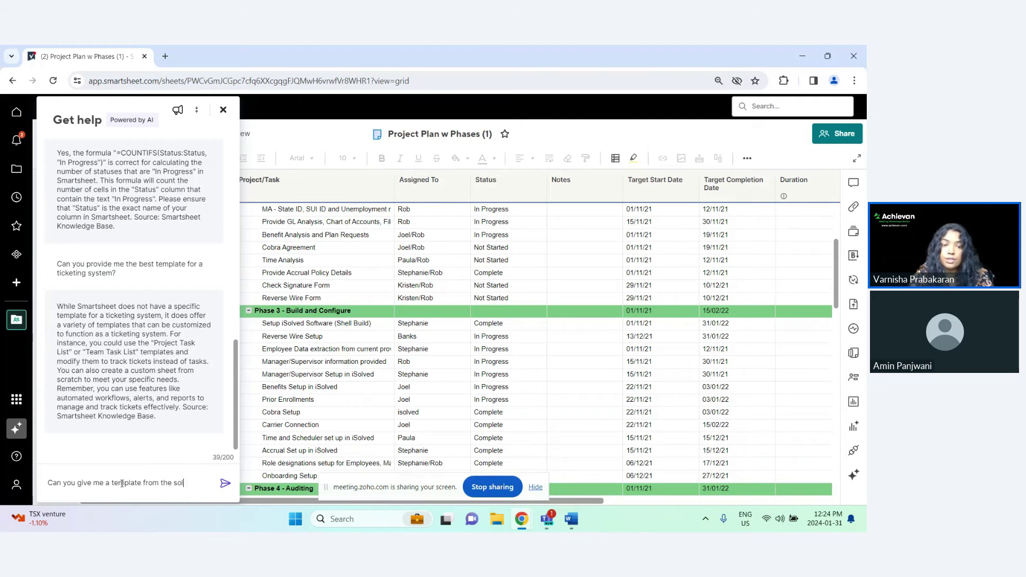
pyautogui.write('ution cent')
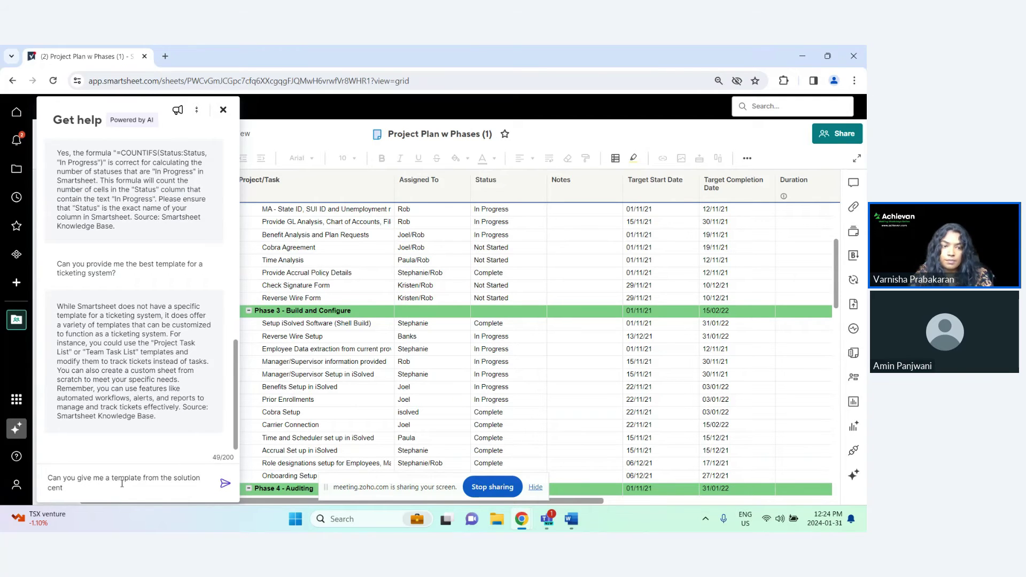
pyautogui.write('re on project ma')
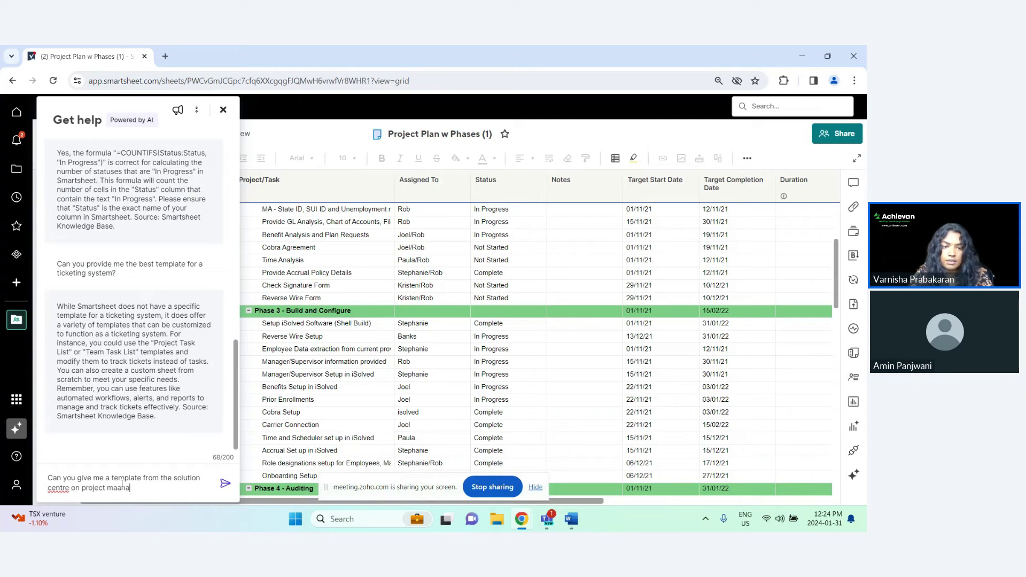
pyautogui.write('nagement?')
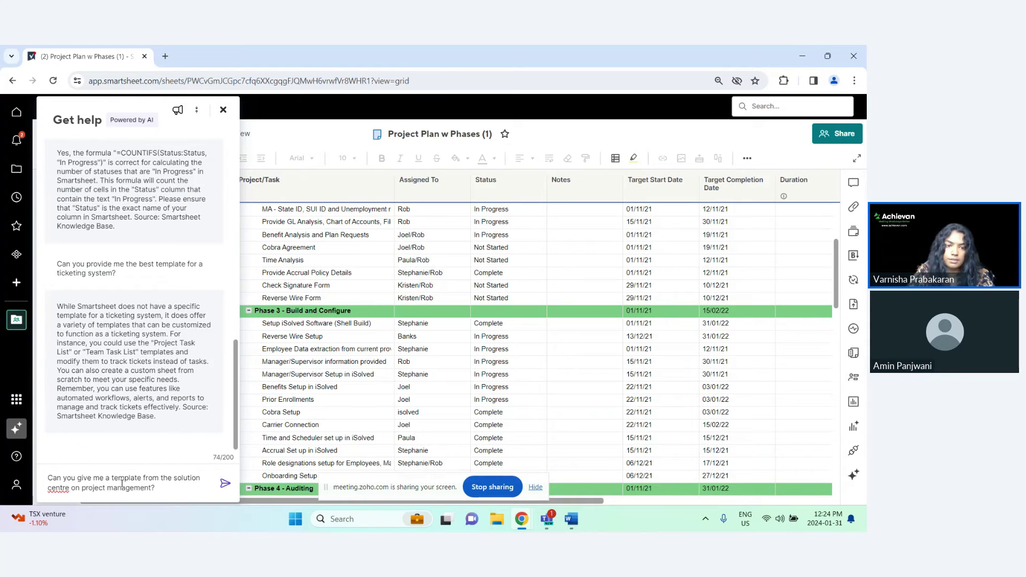
pyautogui.press('Return')
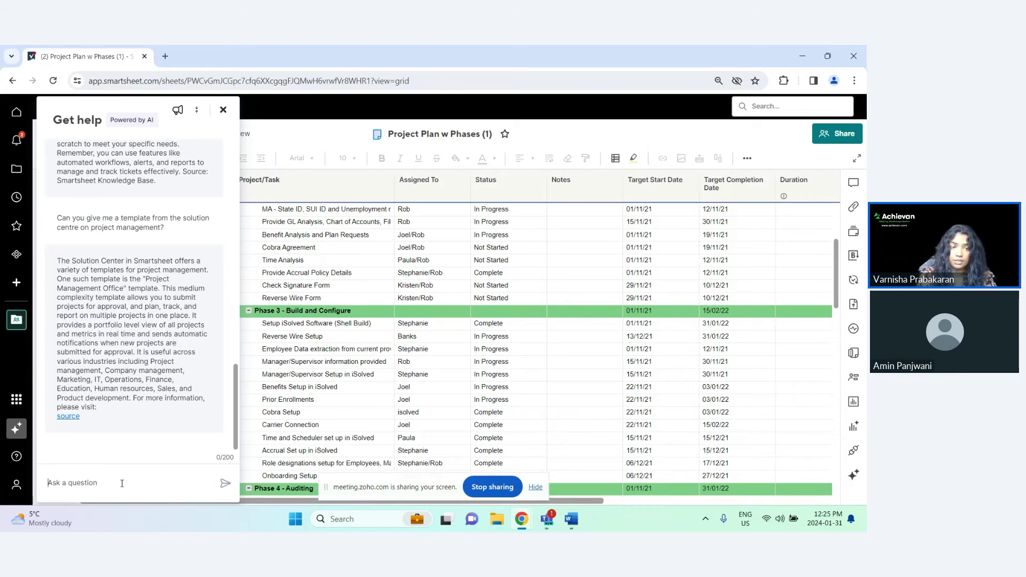
# View the Project Management Office template from the answer's source link, and return to the project plan with the help assistant closed
pyautogui.click(68, 417)
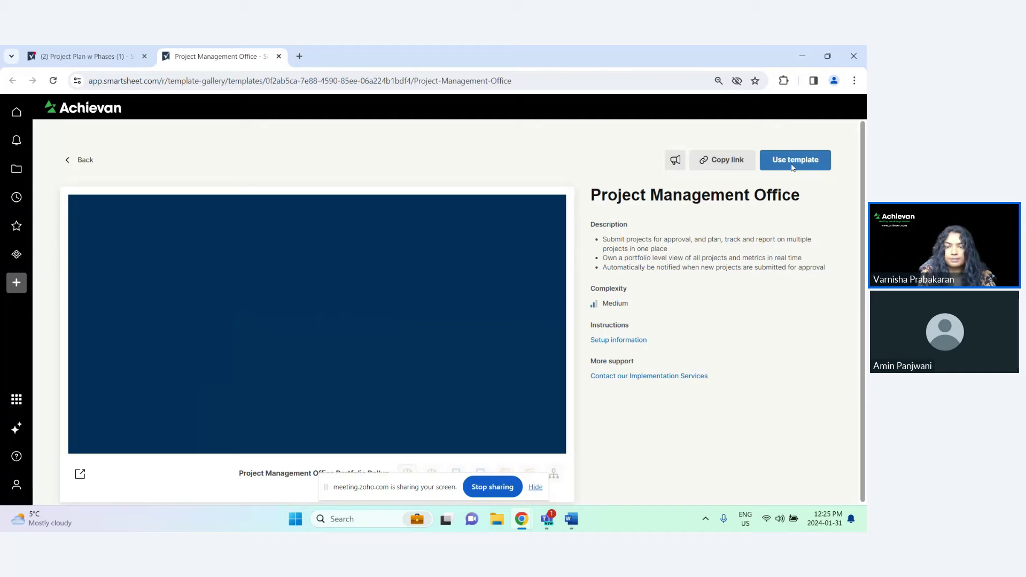
pyautogui.click(98, 57)
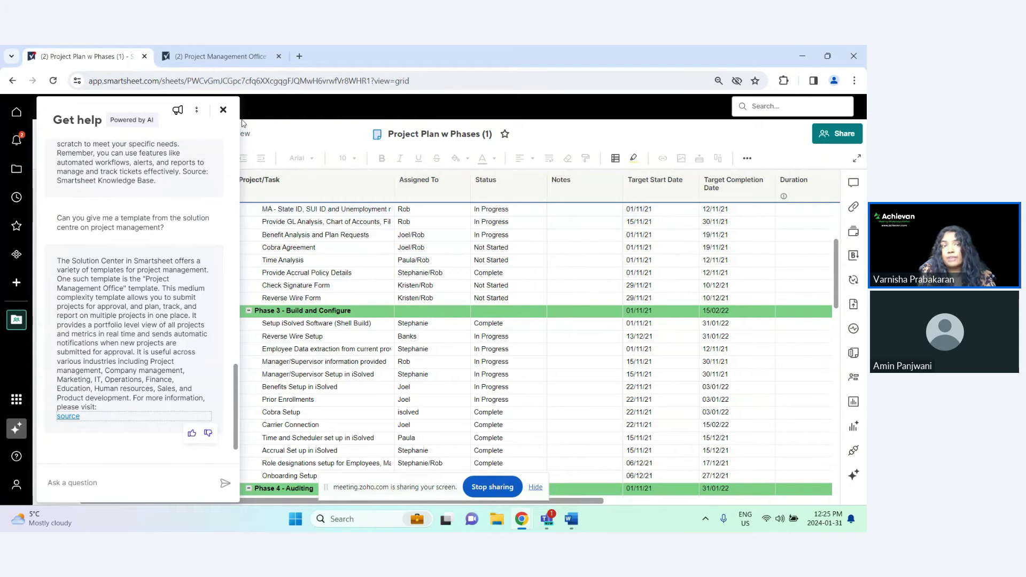
pyautogui.click(223, 109)
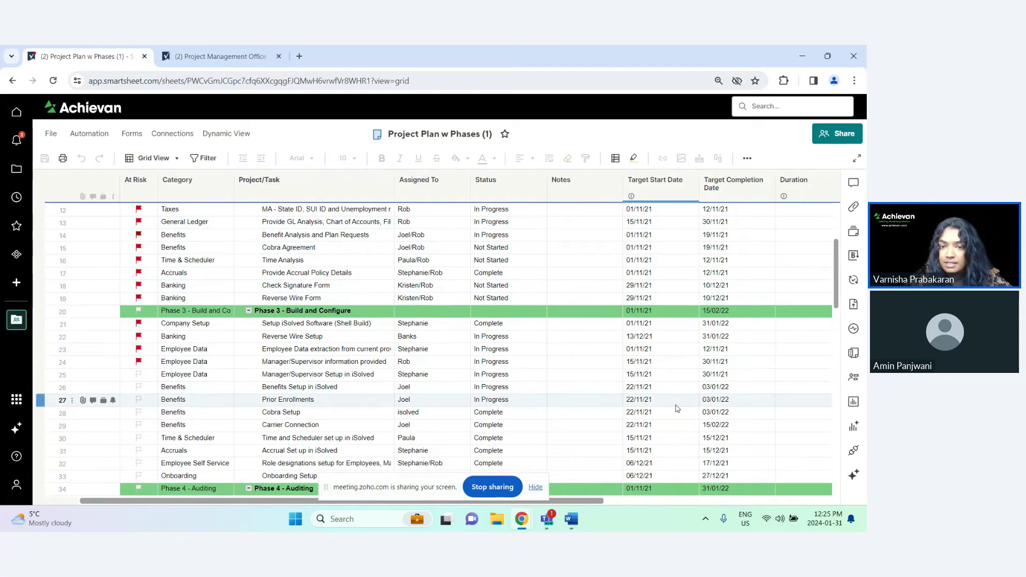
# Open the AI data analysis for the sheet and submit the request "Create a pie chart based on the status column"
pyautogui.click(854, 427)
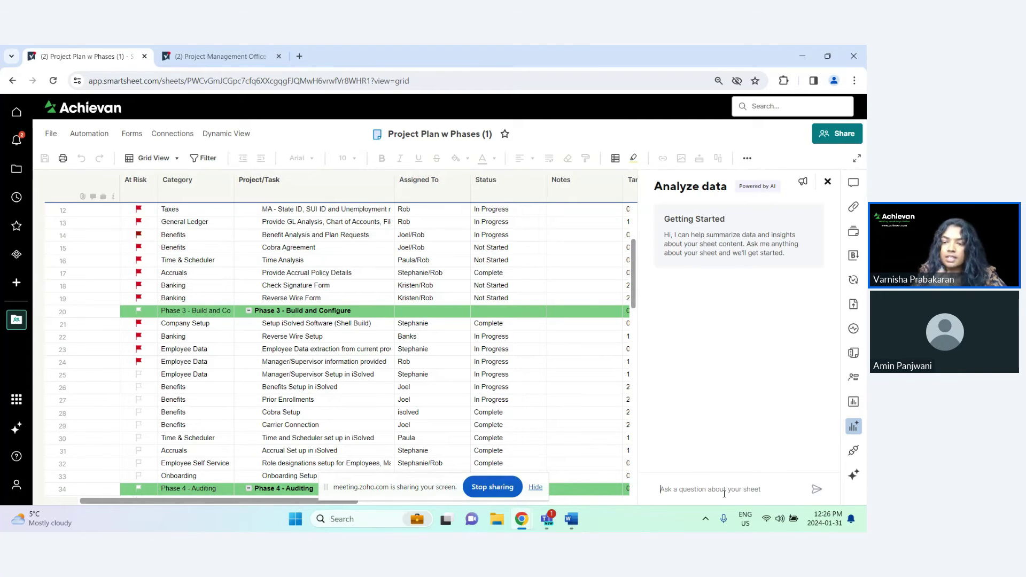
pyautogui.write('Cre')
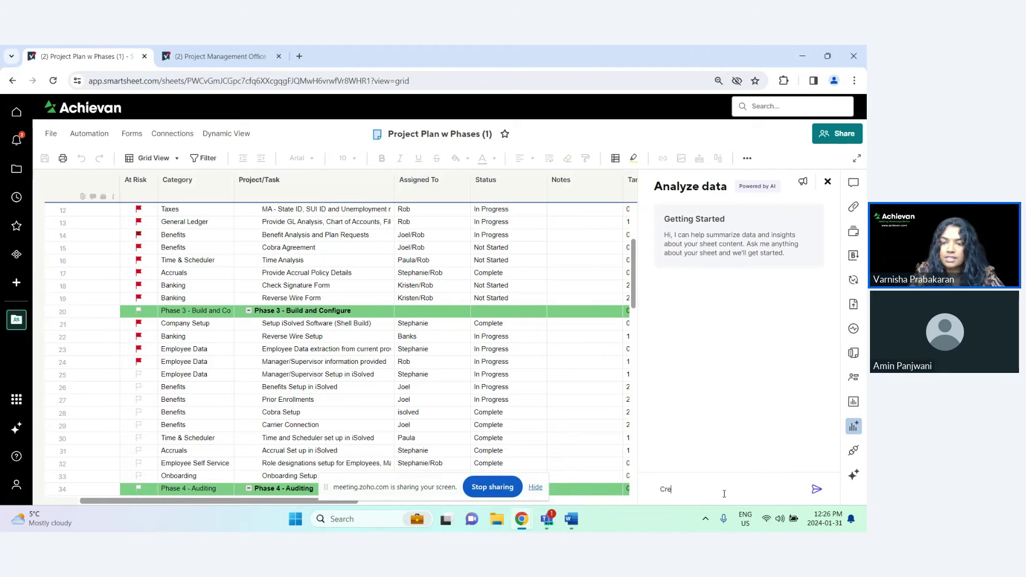
pyautogui.write('ate a pie c')
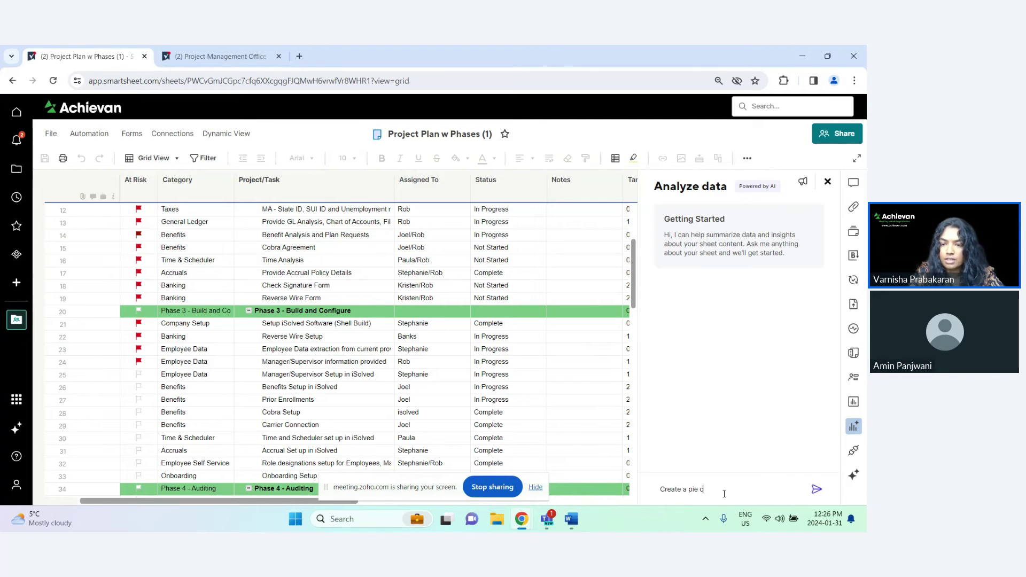
pyautogui.write('hart based on ht')
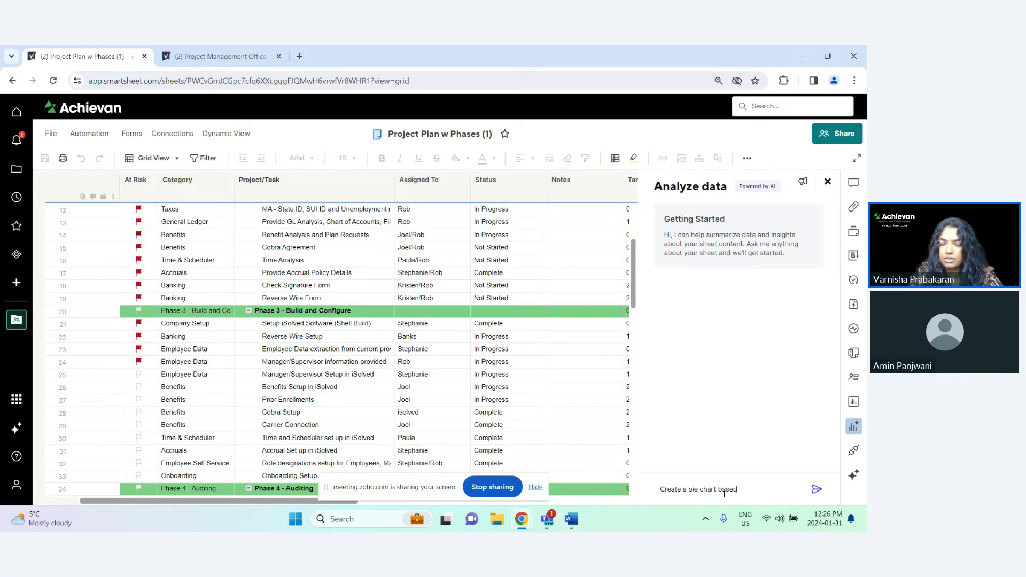
pyautogui.press('BackSpace')
pyautogui.press('BackSpace')
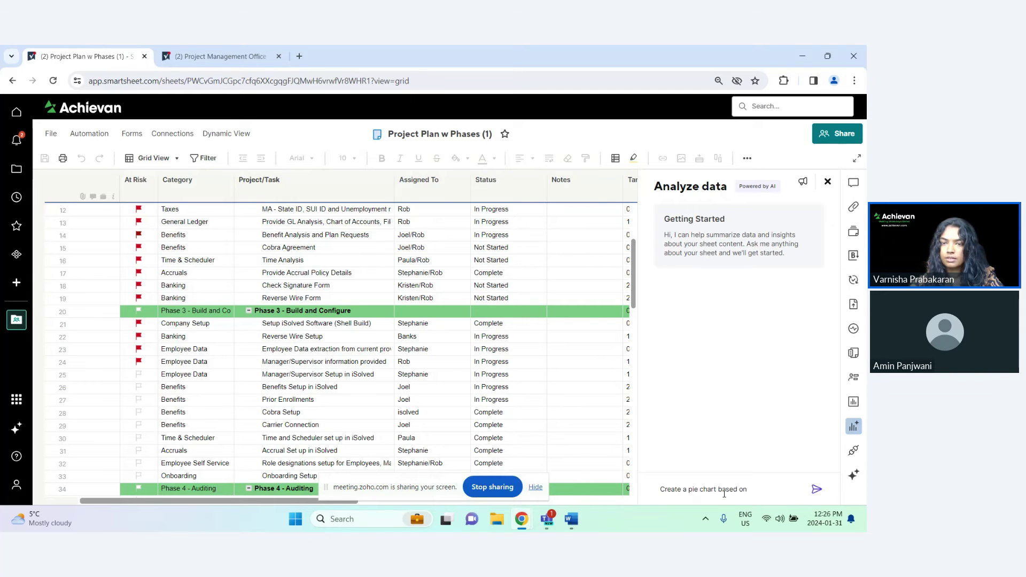
pyautogui.write('the stt')
pyautogui.press('BackSpace')
pyautogui.write('atis c')
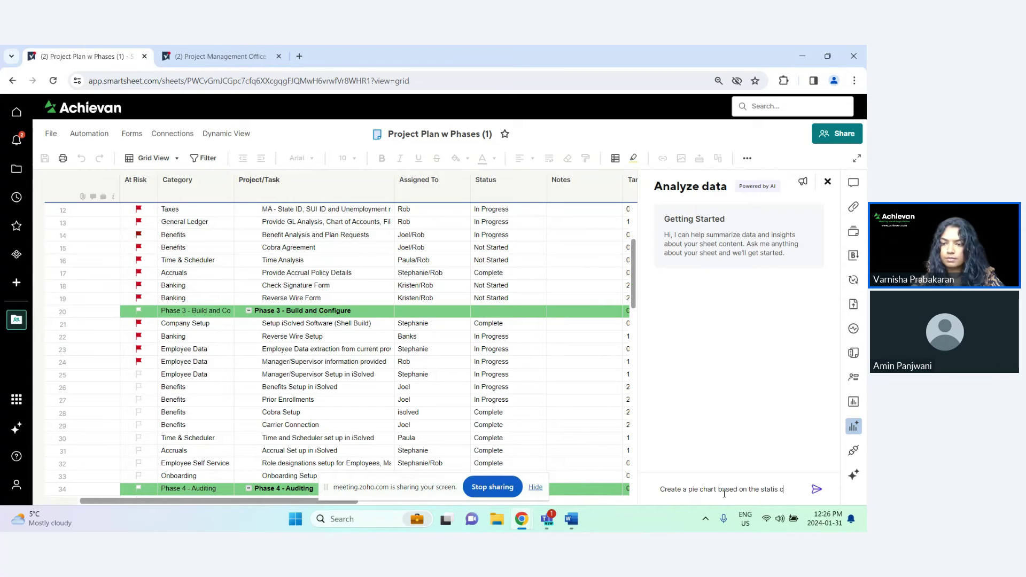
pyautogui.press('BackSpace')
pyautogui.press('BackSpace')
pyautogui.press('BackSpace')
pyautogui.press('BackSpace')
pyautogui.write('us column')
pyautogui.click(815, 485)
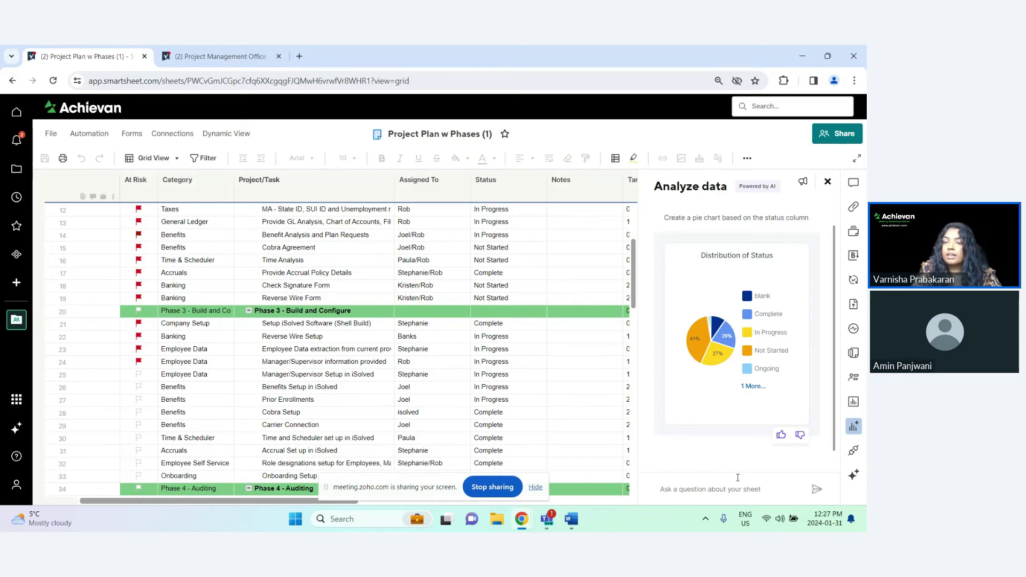
# Submit the request "Create a bar chart based on the status column" to the AI data analysis
pyautogui.doubleClick(731, 217)
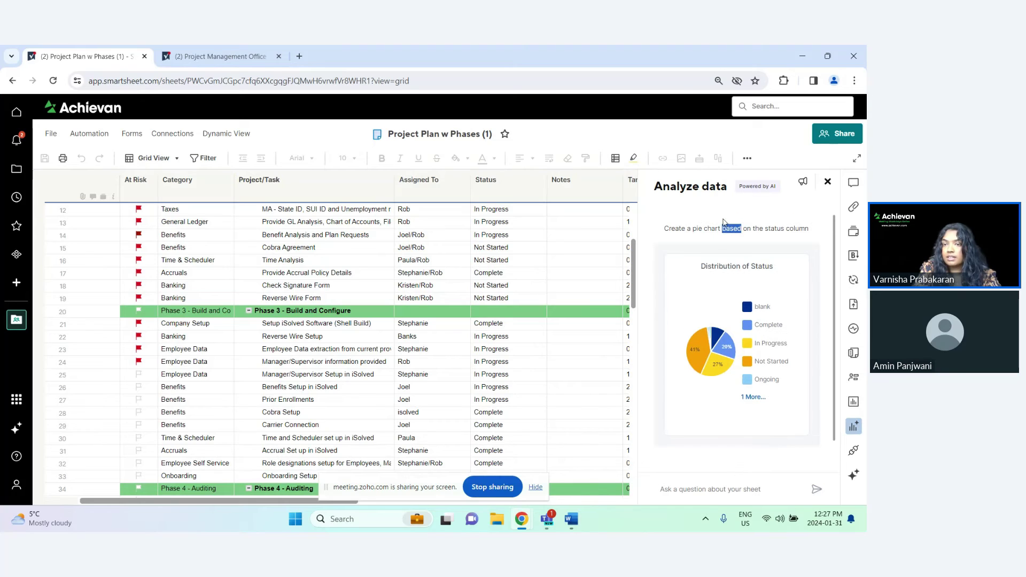
pyautogui.click(742, 498)
pyautogui.write('Create a bar cha')
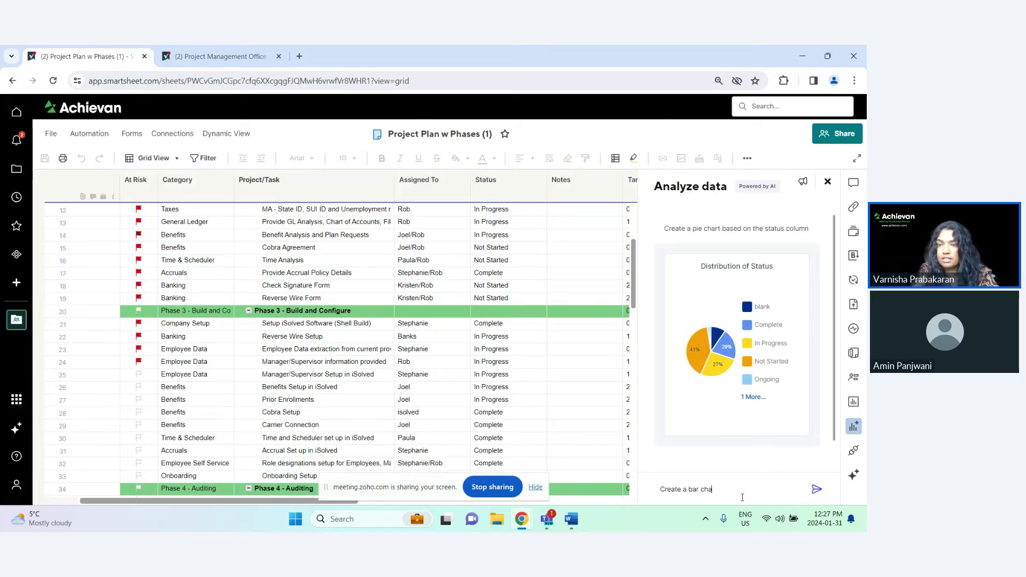
pyautogui.write('rt based on the ss')
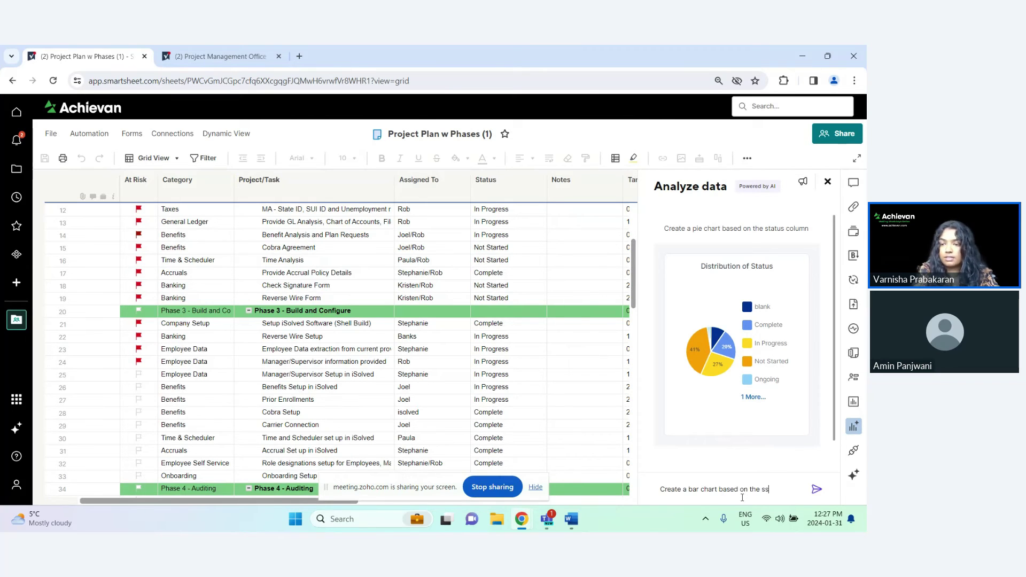
pyautogui.press('BackSpace')
pyautogui.write('tatus column')
pyautogui.press('Return')
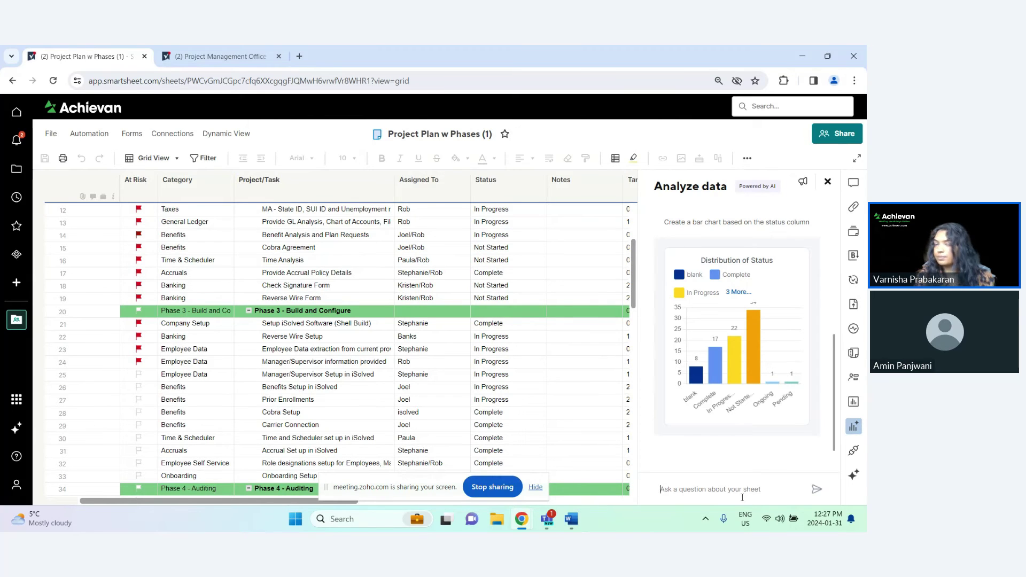
# Submit the question "How many tasks are in progress?" to the AI data analysis
pyautogui.write('How many')
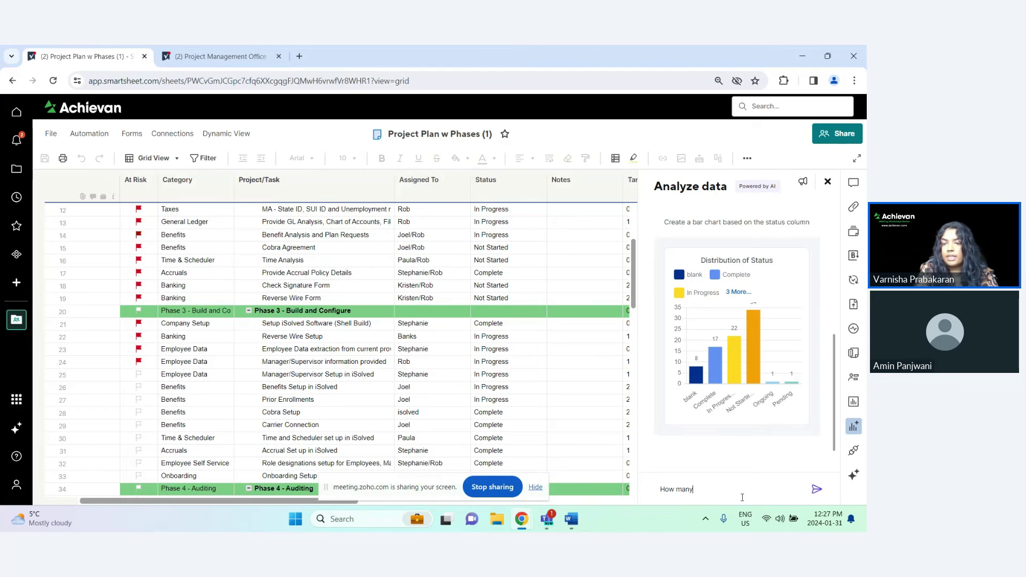
pyautogui.write(' tasks ')
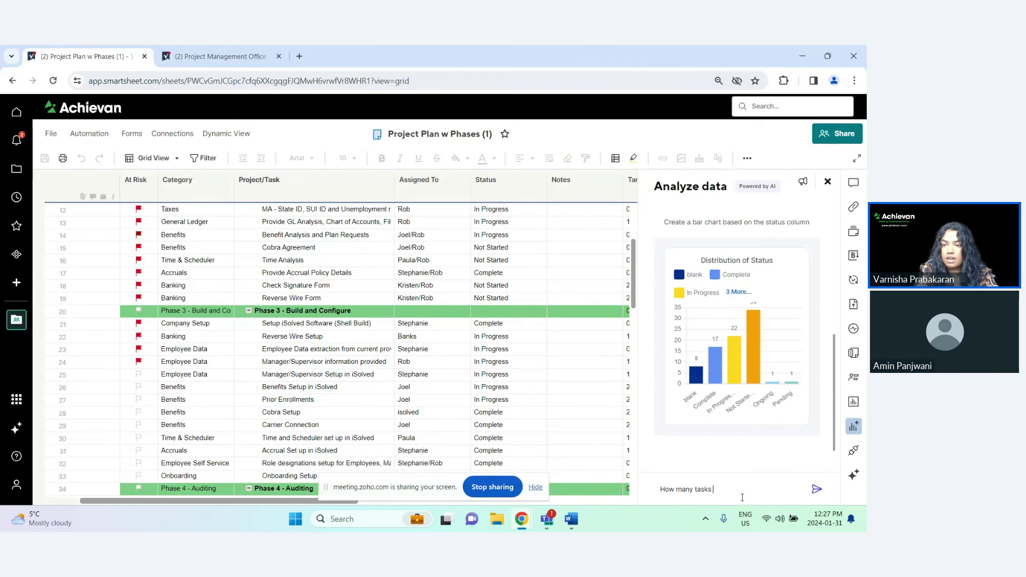
pyautogui.write('are in prog')
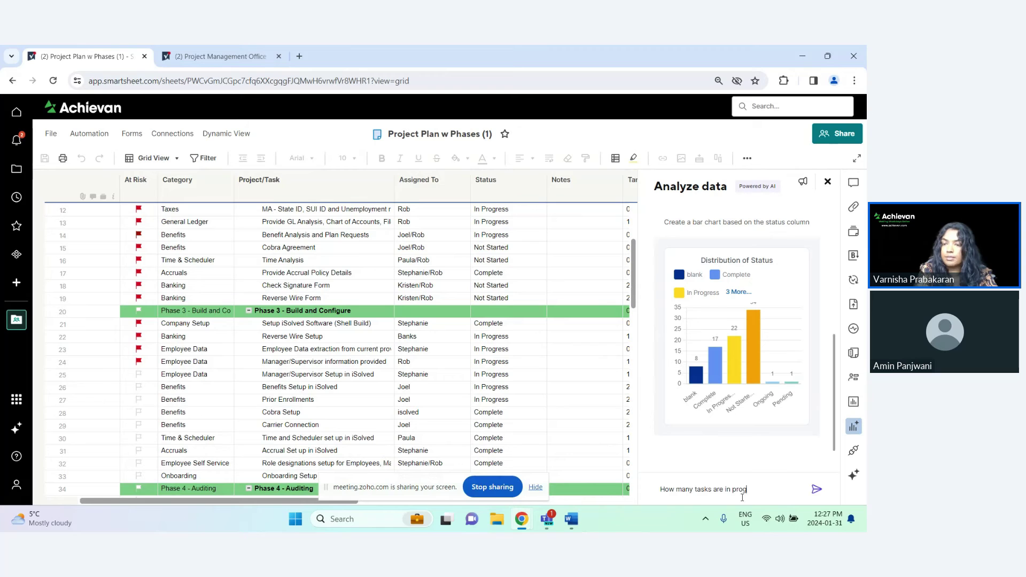
pyautogui.write('ress?')
pyautogui.press('Return')
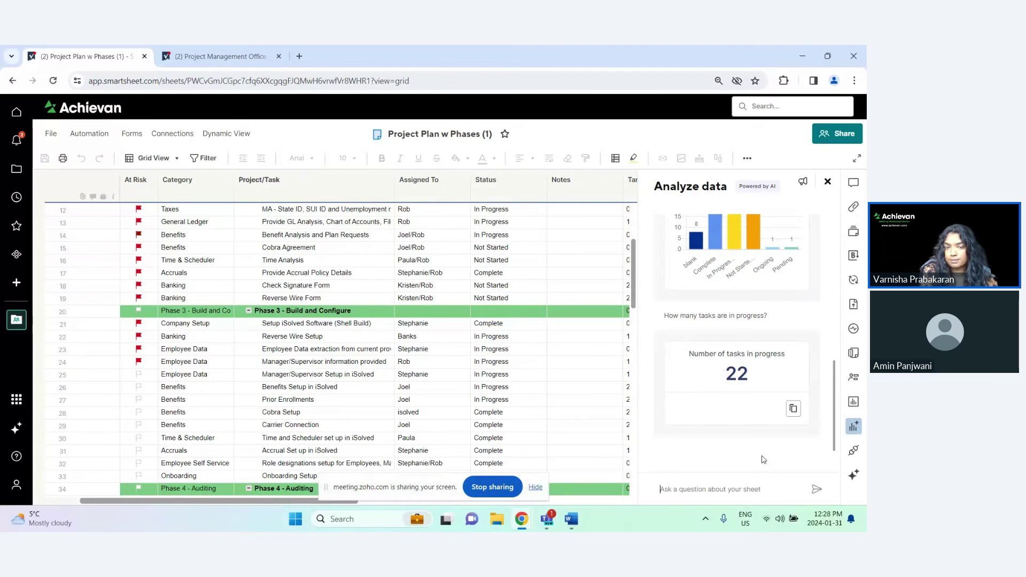
# Ask the AI data analysis "How many people are assigned to this project?", checking the Assigned To column before submitting
pyautogui.write('How many people')
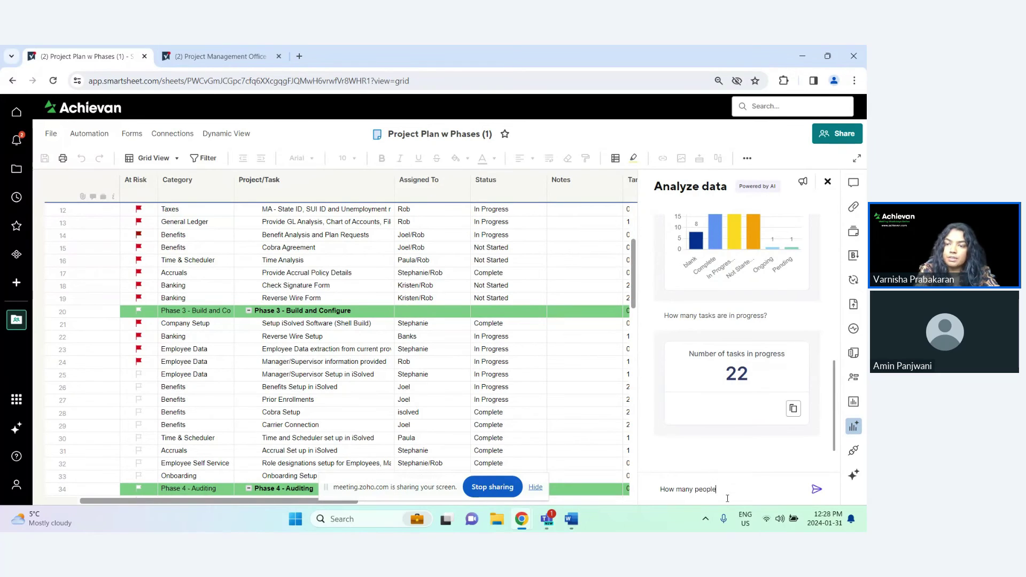
pyautogui.write(' are assigned to this project')
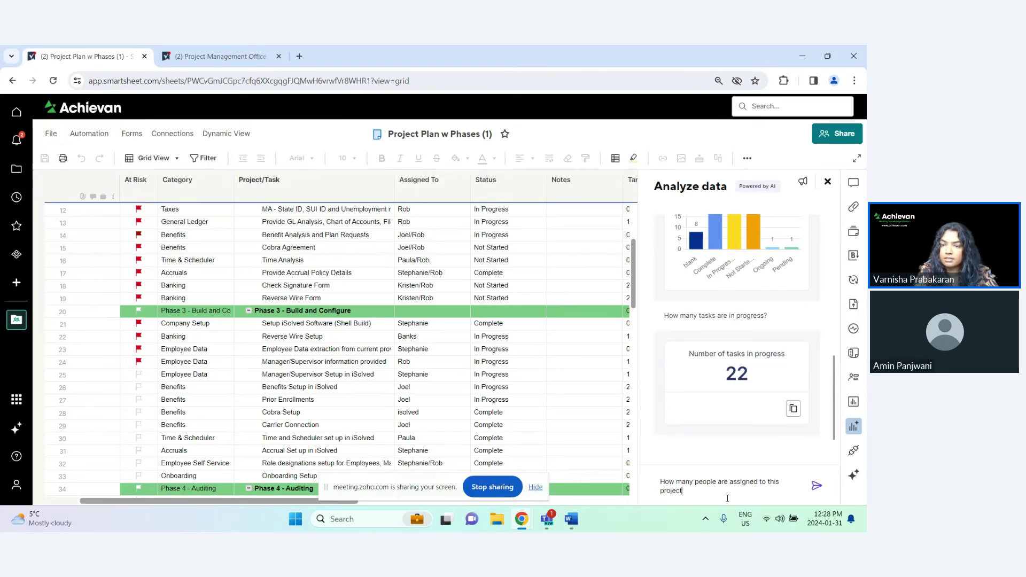
pyautogui.write('?')
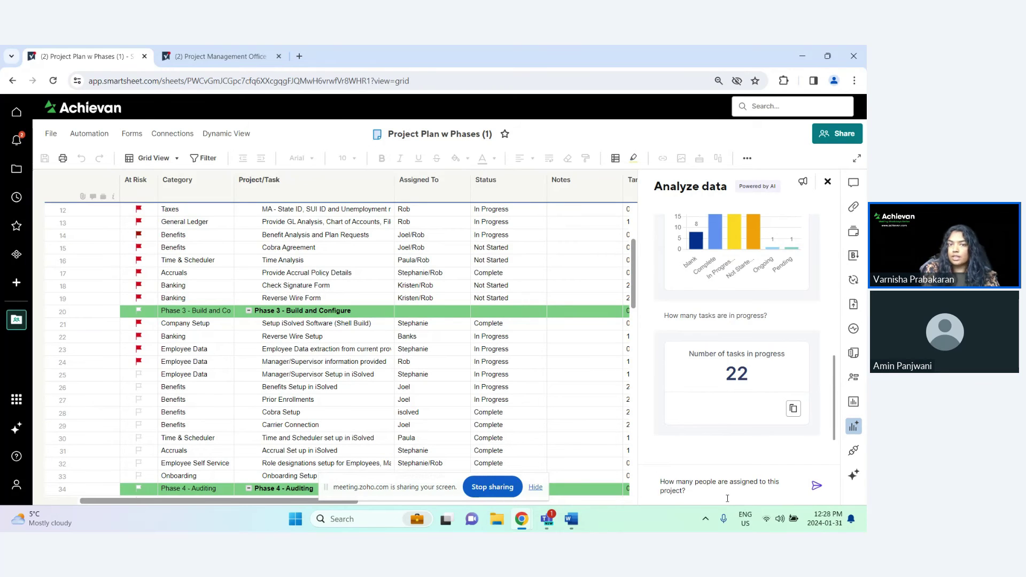
pyautogui.scroll(-1, 444, 347)
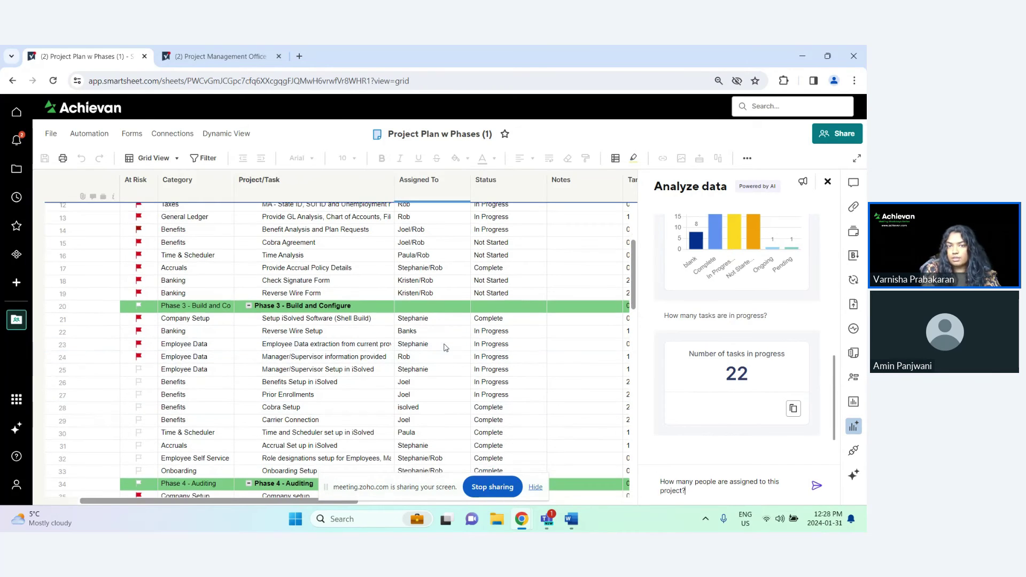
pyautogui.scroll(-1, 443, 348)
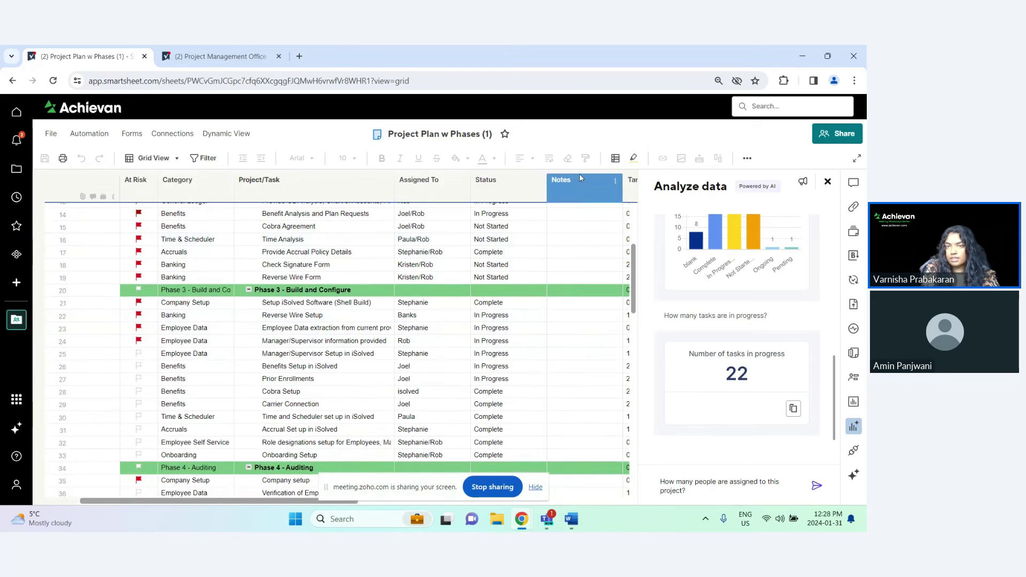
pyautogui.scroll(1, 414, 406)
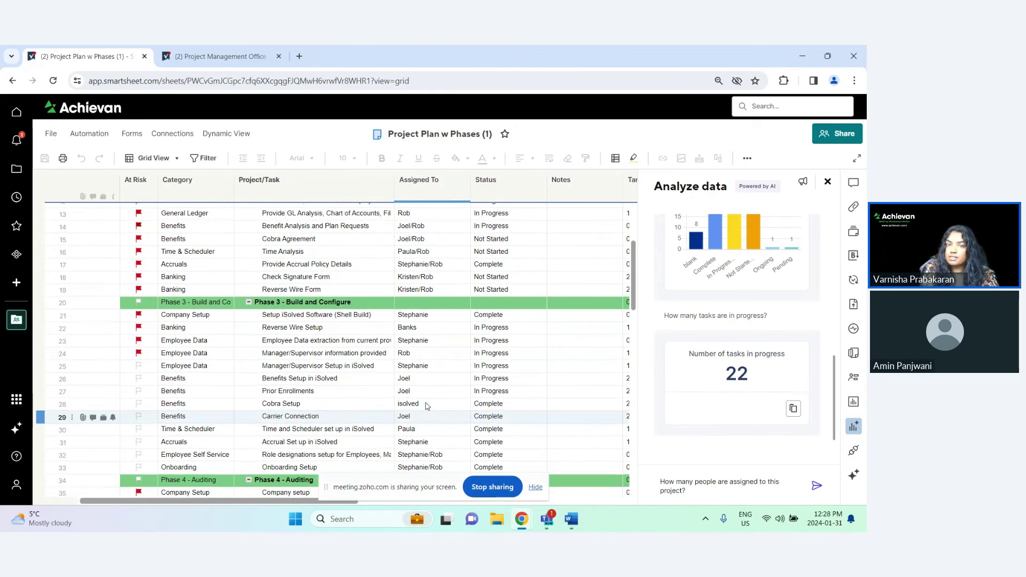
pyautogui.scroll(1, 414, 273)
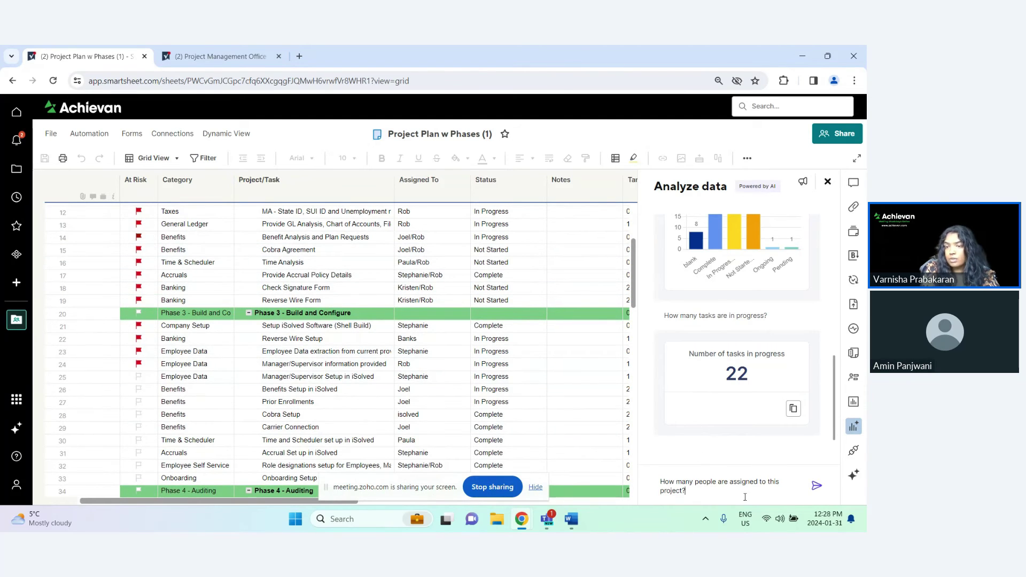
pyautogui.click(816, 486)
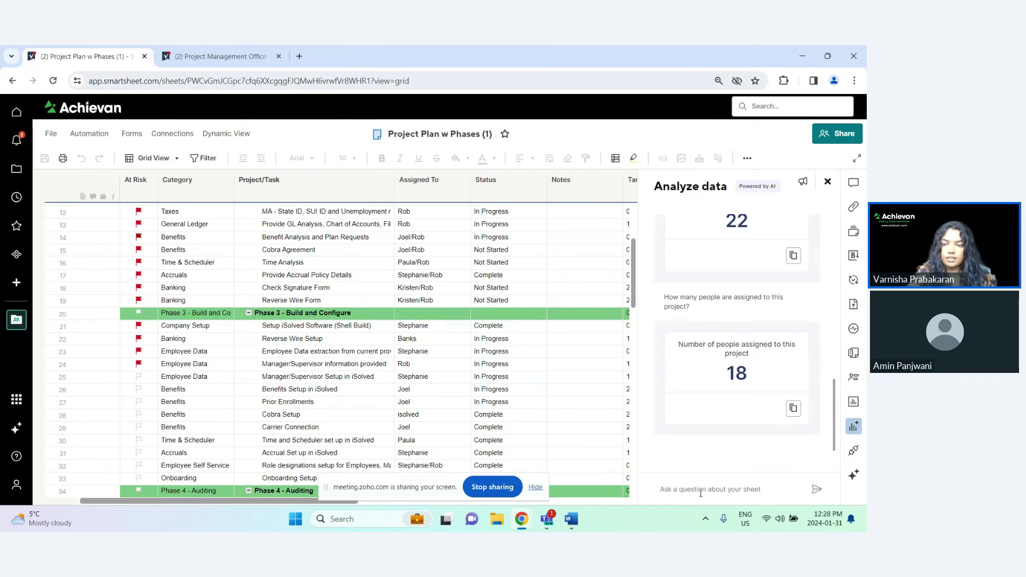
# Ask the AI data analysis "How many phases does this project have?" and answer its follow-up question with "a phase is a parent"
pyautogui.write('How many ')
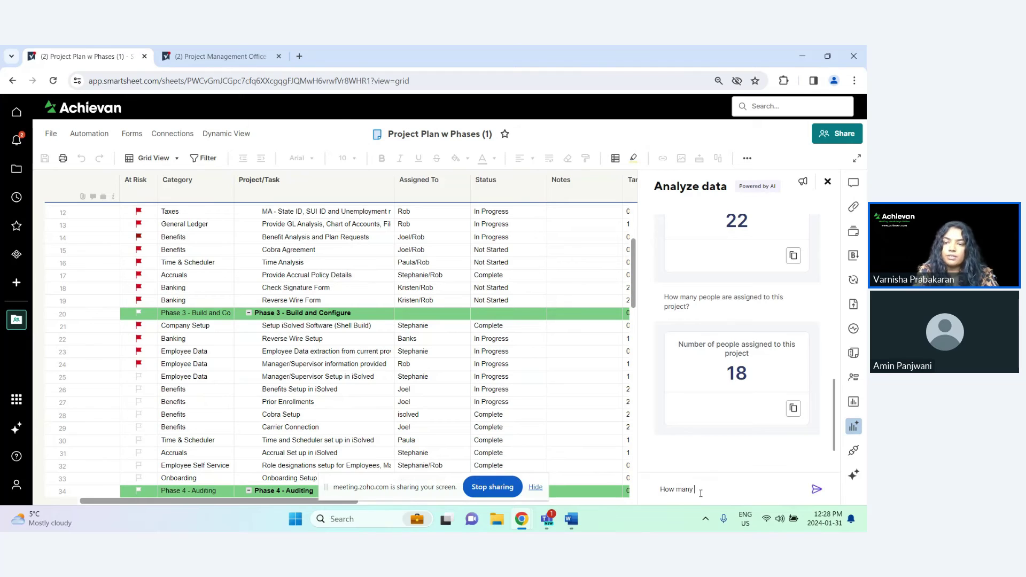
pyautogui.write('phases t')
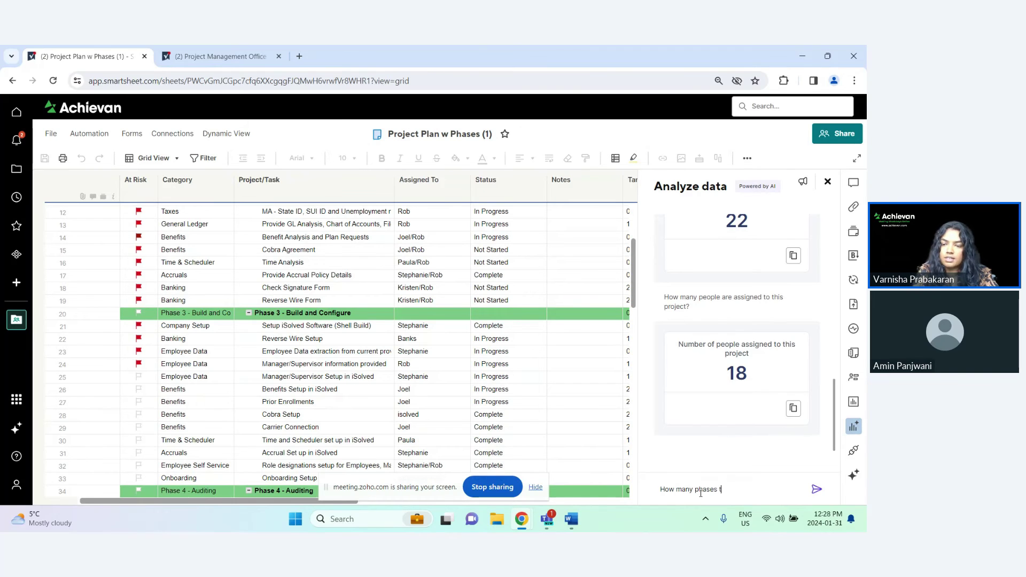
pyautogui.press('BackSpace')
pyautogui.write('does this project have?')
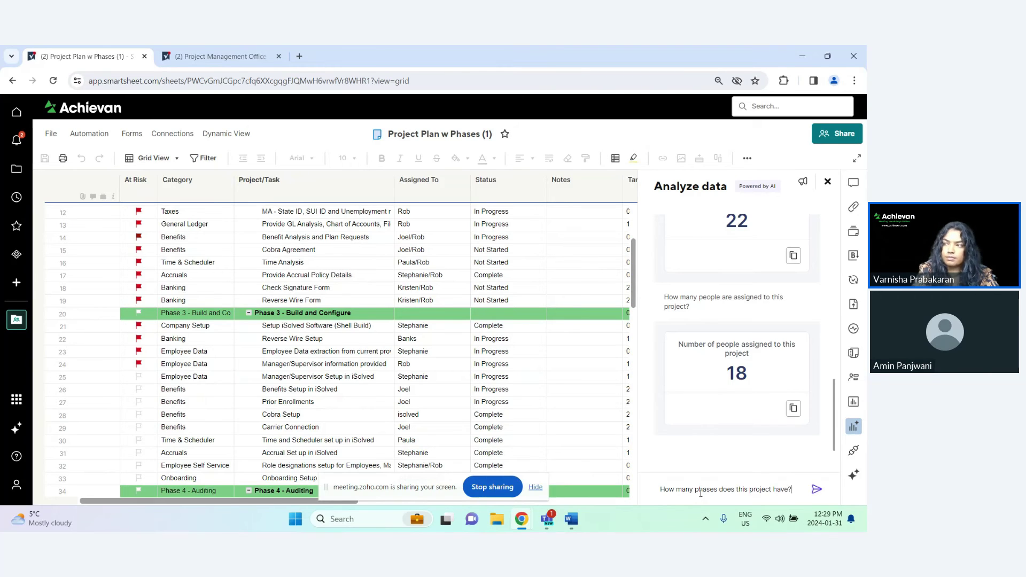
pyautogui.press('Return')
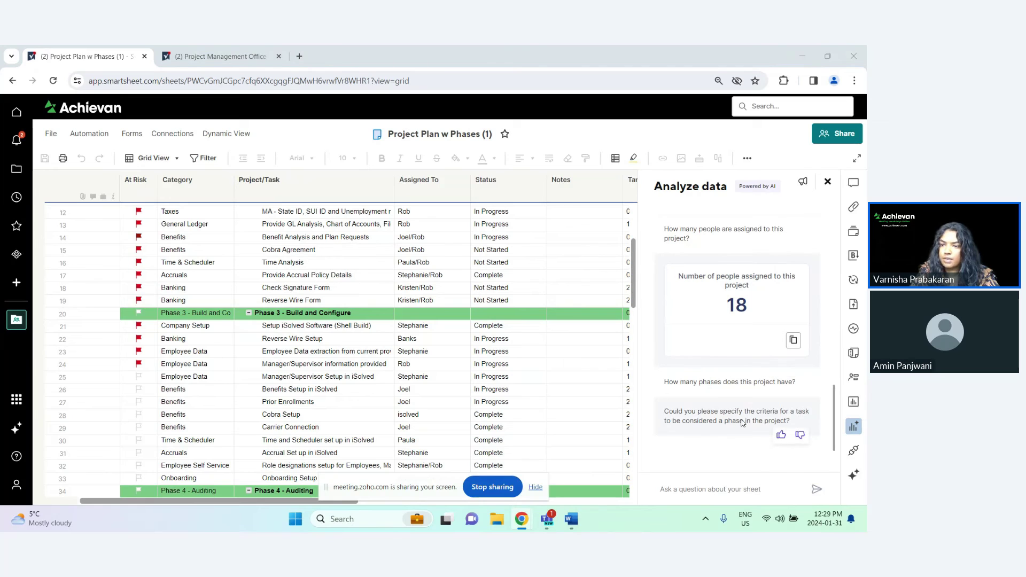
pyautogui.click(746, 483)
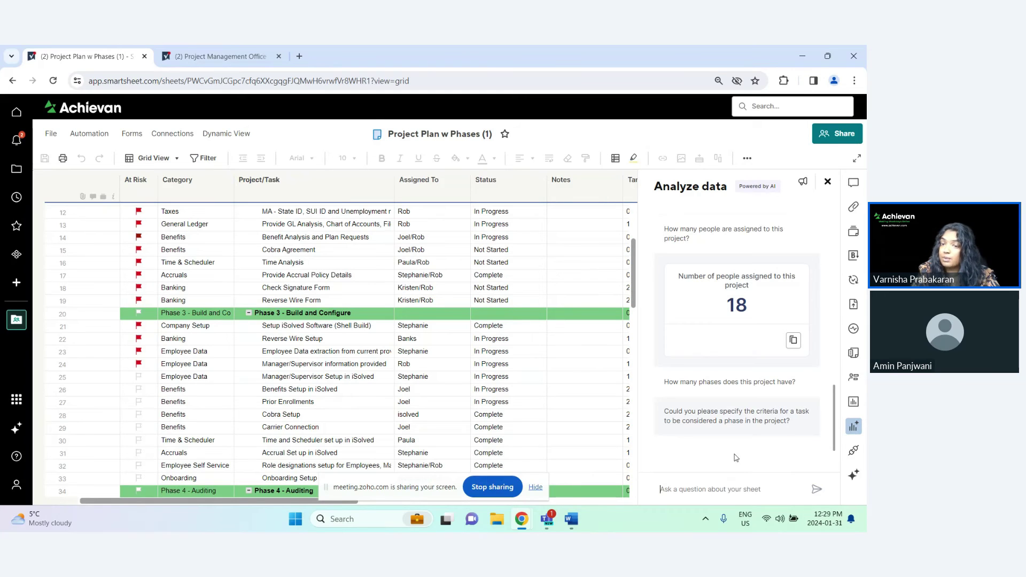
pyautogui.write('a phase is a pa')
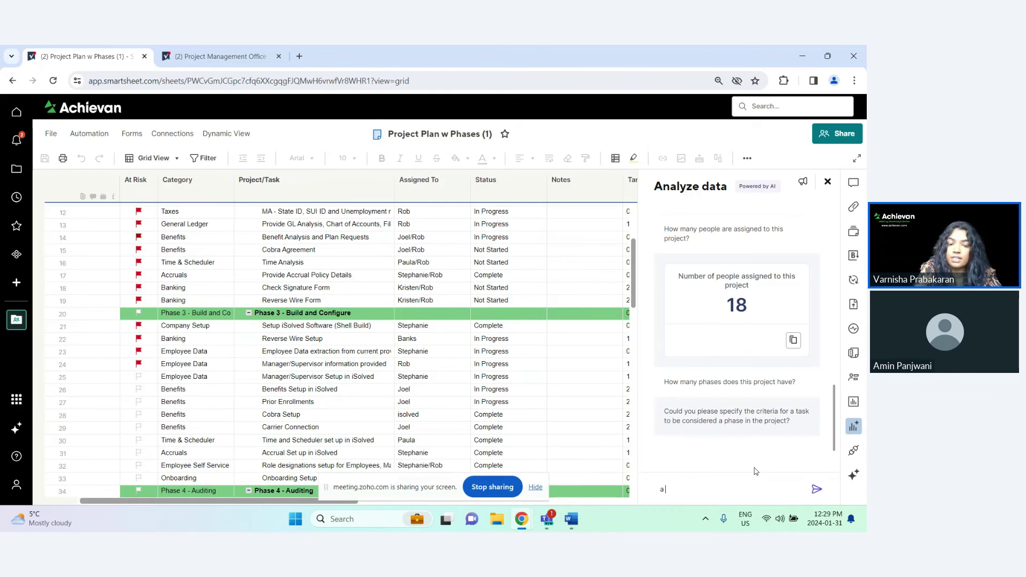
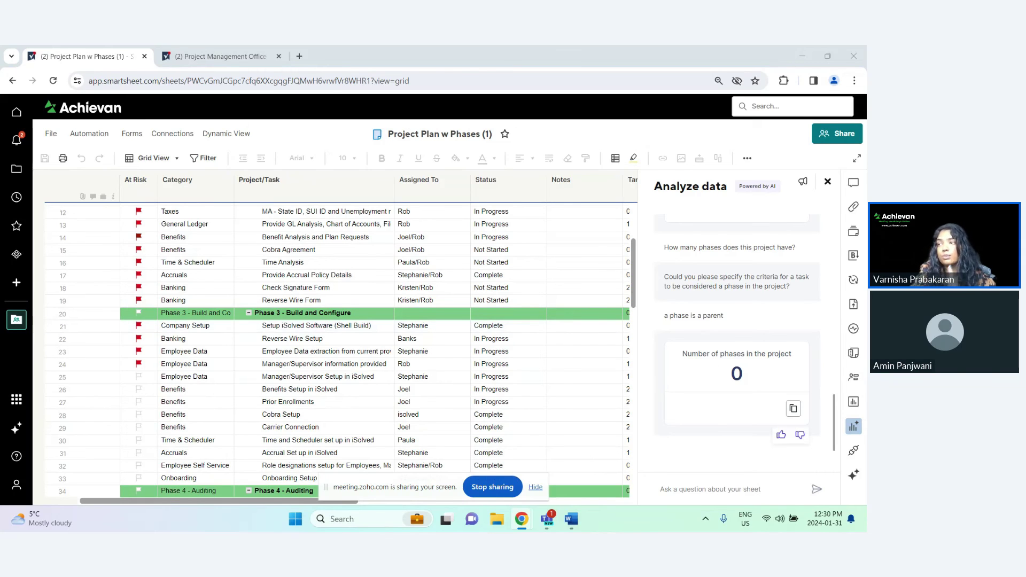
# Review the earlier status charts and answers in the AI data analysis, along with the project plan's first phases
pyautogui.scroll(5, 770, 258)
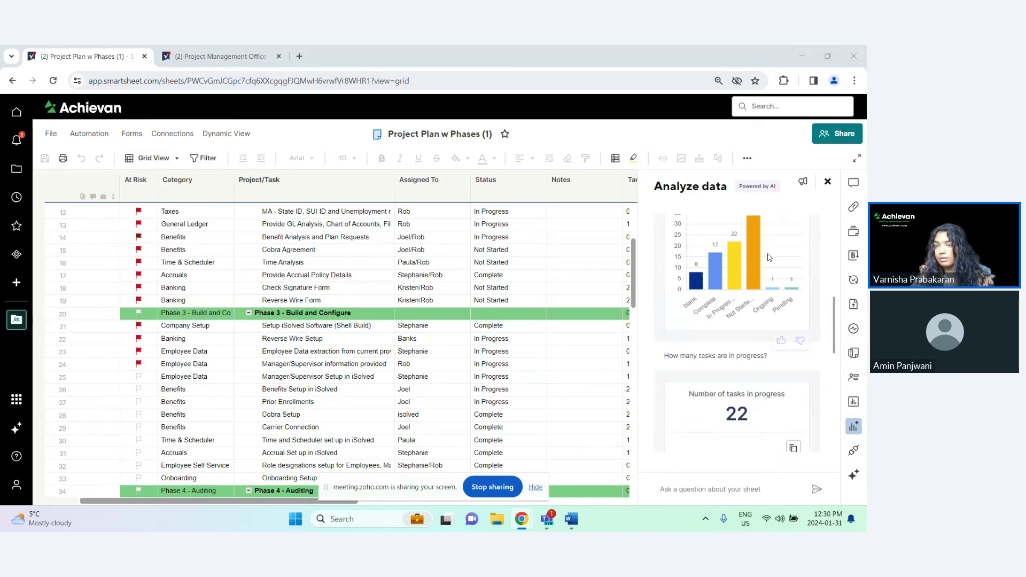
pyautogui.scroll(5, 769, 258)
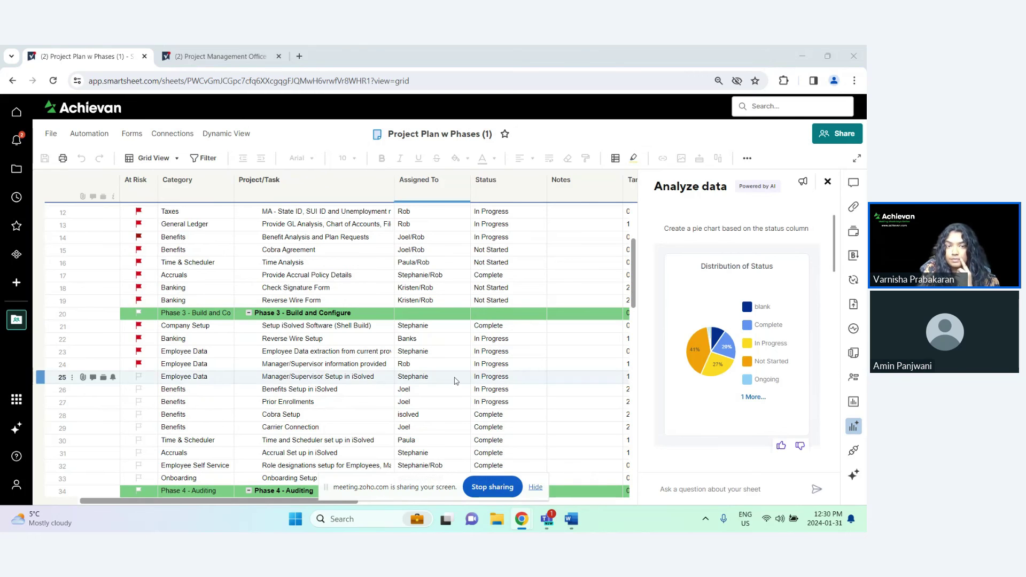
pyautogui.scroll(2, 456, 381)
pyautogui.scroll(3, 456, 381)
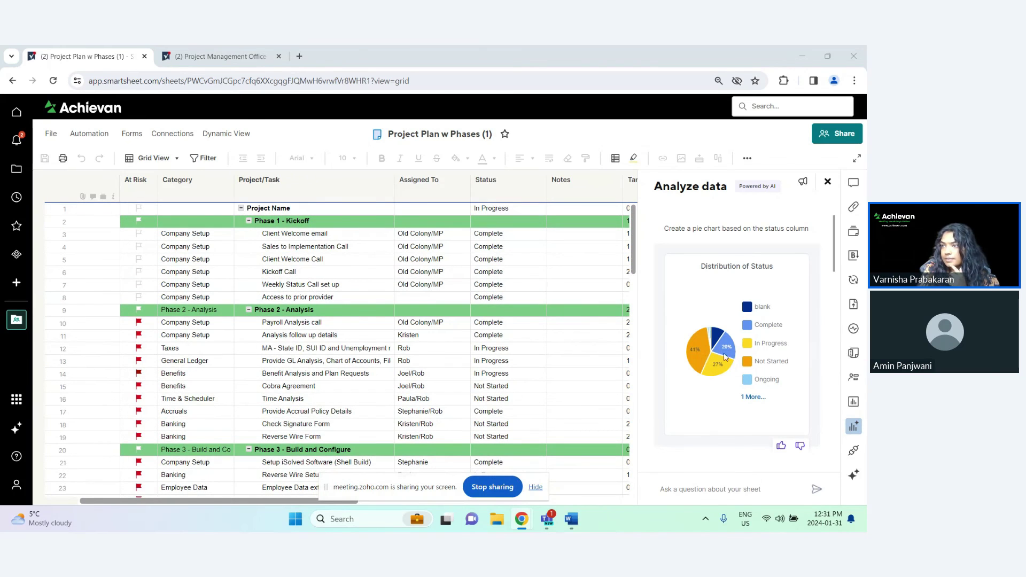
pyautogui.scroll(-2, 662, 333)
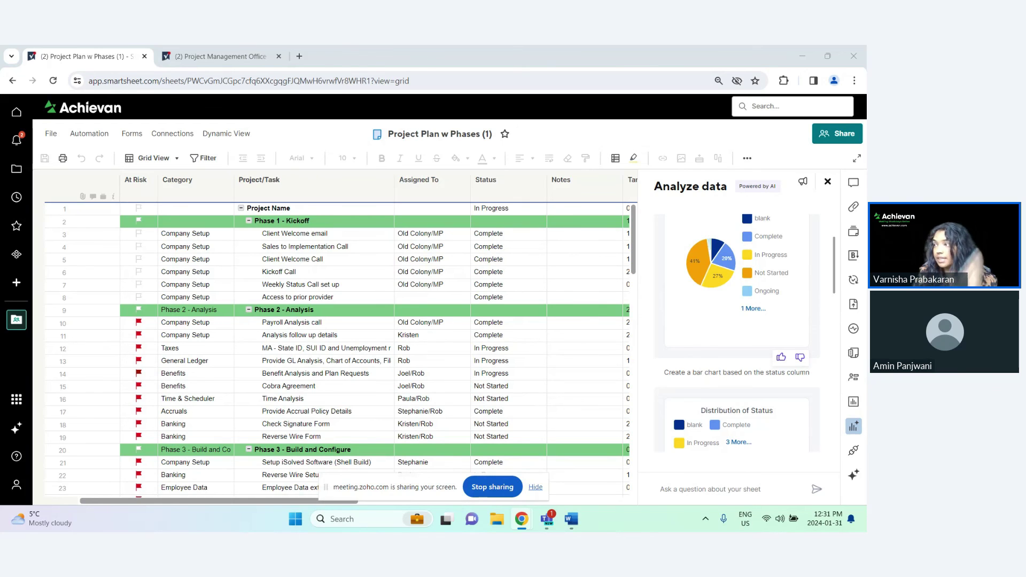
pyautogui.scroll(-5, 719, 358)
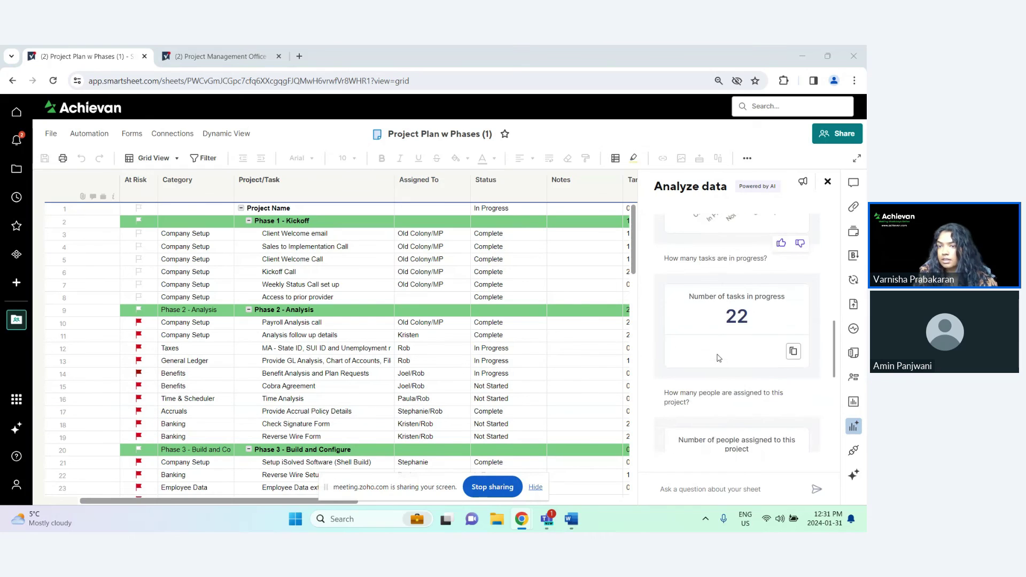
pyautogui.scroll(-5, 719, 358)
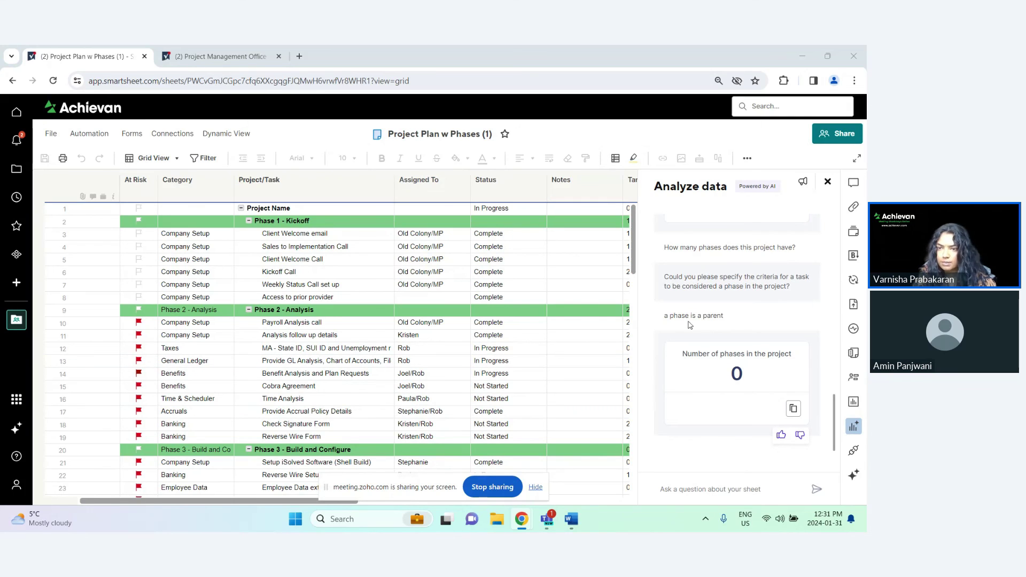
pyautogui.scroll(2, 695, 334)
pyautogui.scroll(-2, 687, 332)
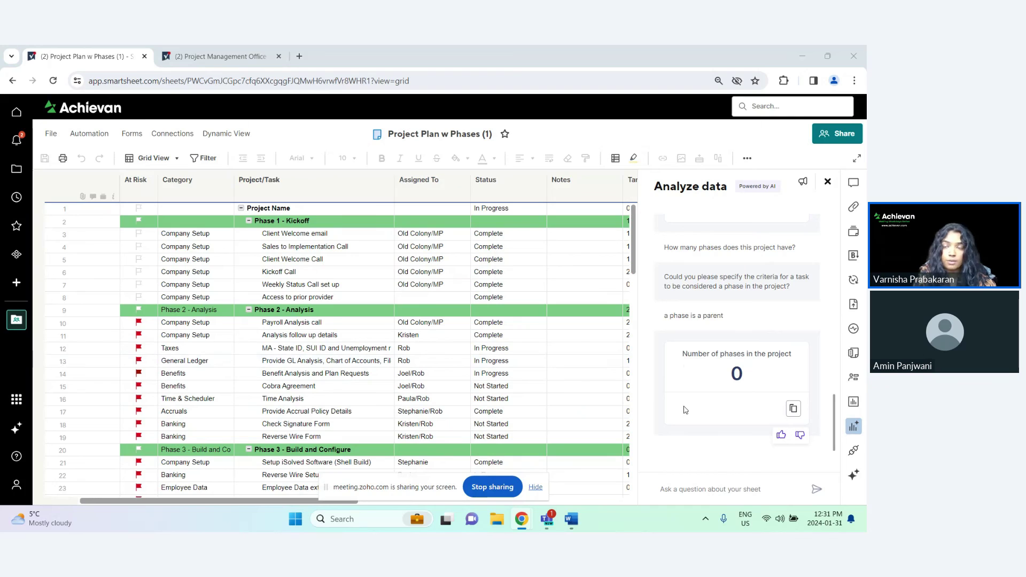
# Submit the clarification "the phase is highlighted in green" to the AI data analysis
pyautogui.click(734, 490)
pyautogui.write('the')
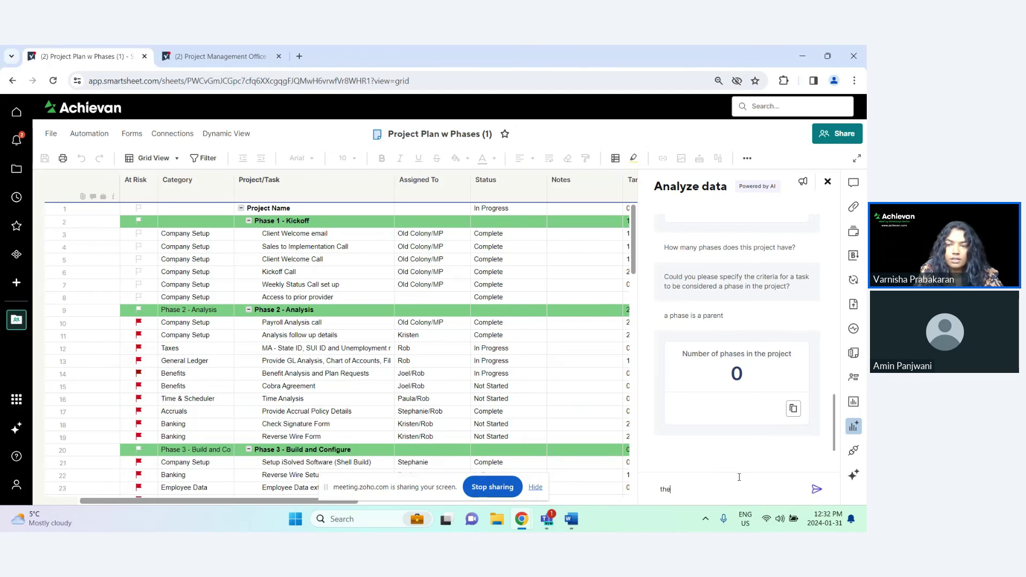
pyautogui.write(' phase is g')
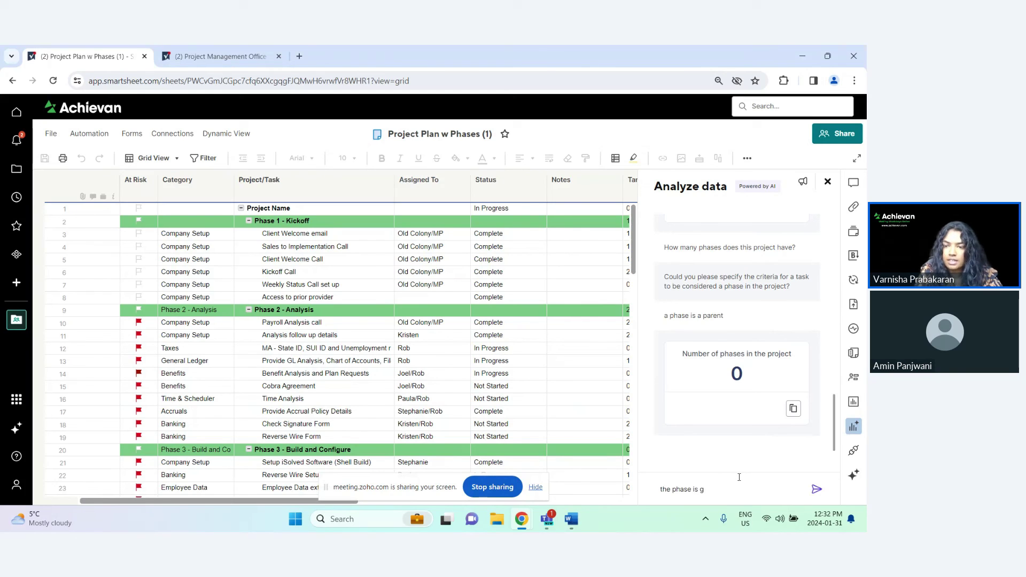
pyautogui.press('BackSpace')
pyautogui.write('highlighted in g')
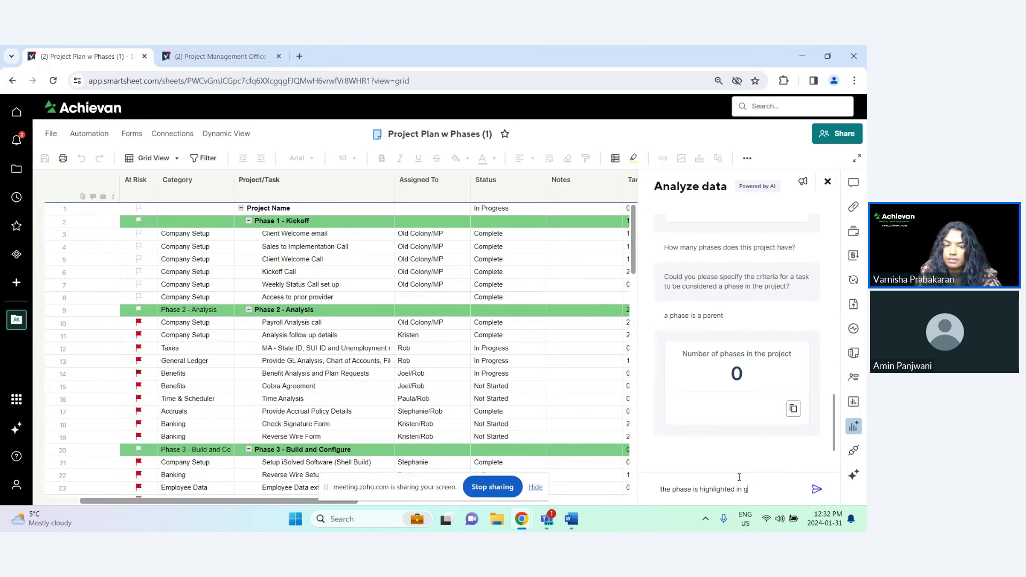
pyautogui.write('reen')
pyautogui.press('Return')
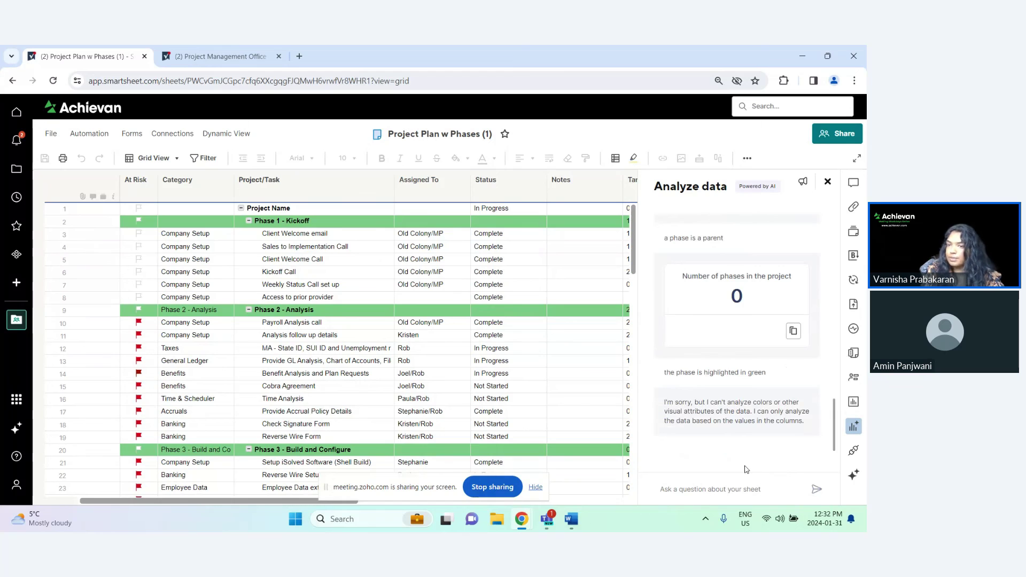
# Submit the clarification "the phase has the word "phase" in the cell" to the AI data analysis
pyautogui.click(738, 482)
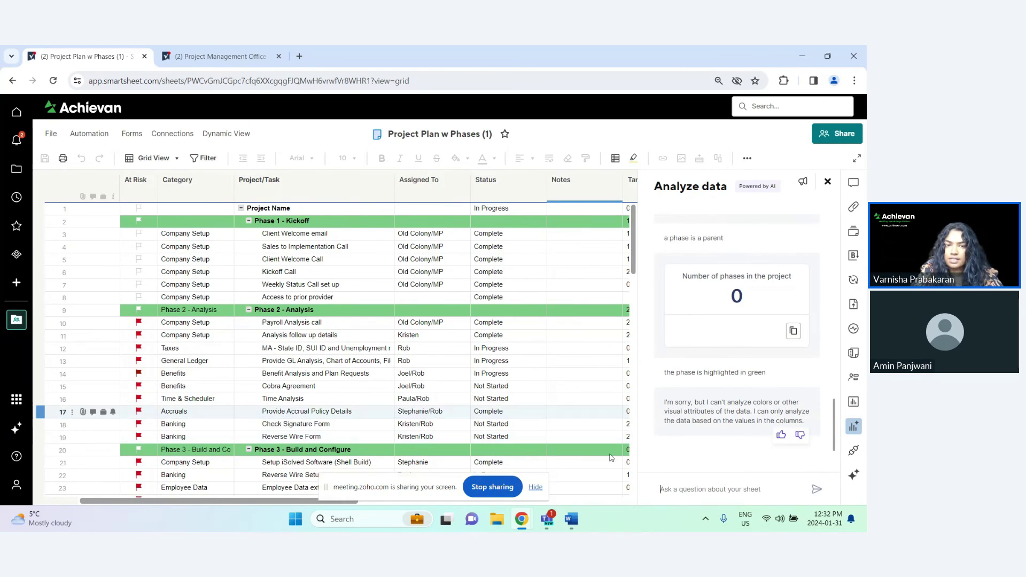
pyautogui.write('the p')
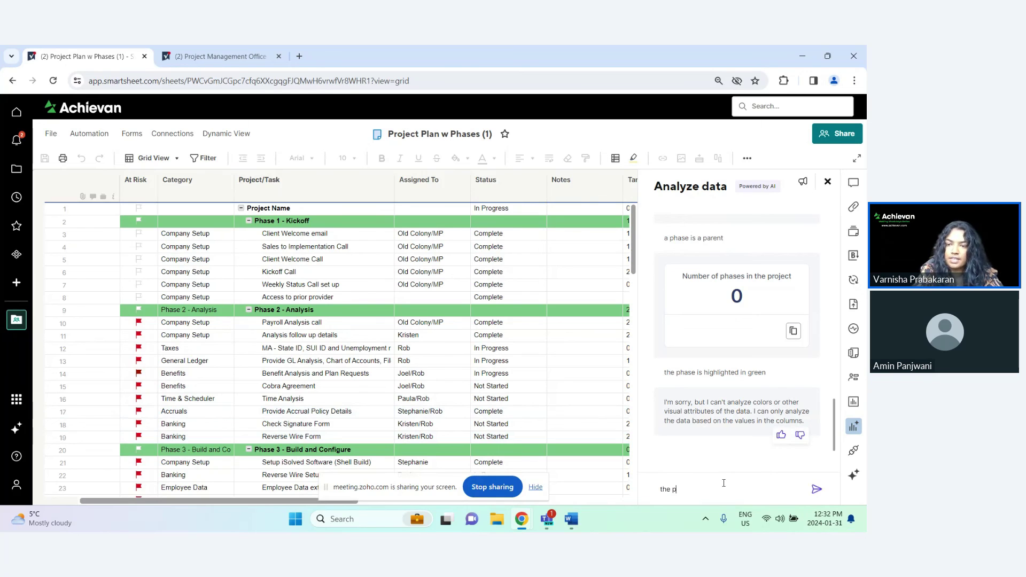
pyautogui.write('hase has the wor')
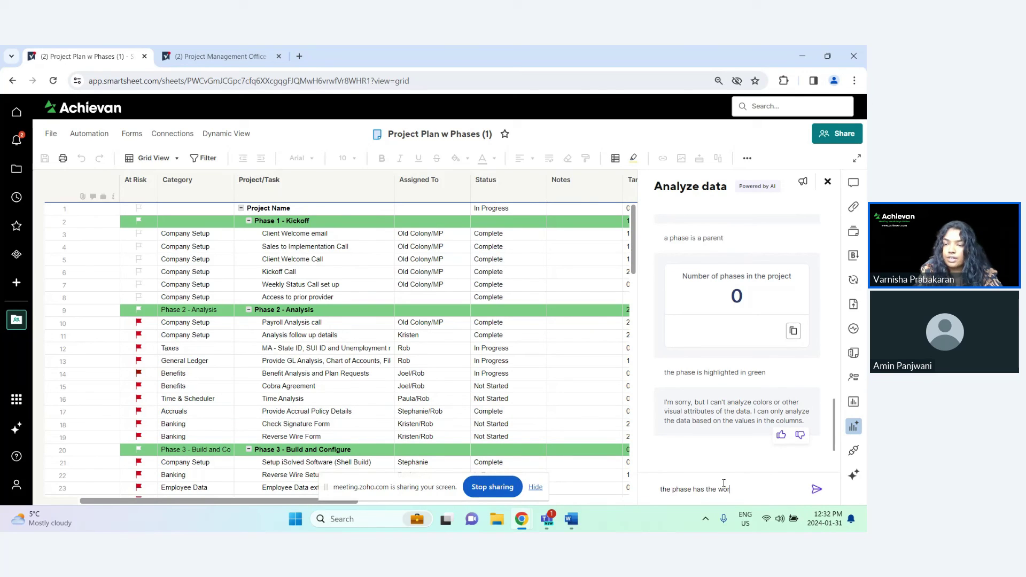
pyautogui.write('d "phase')
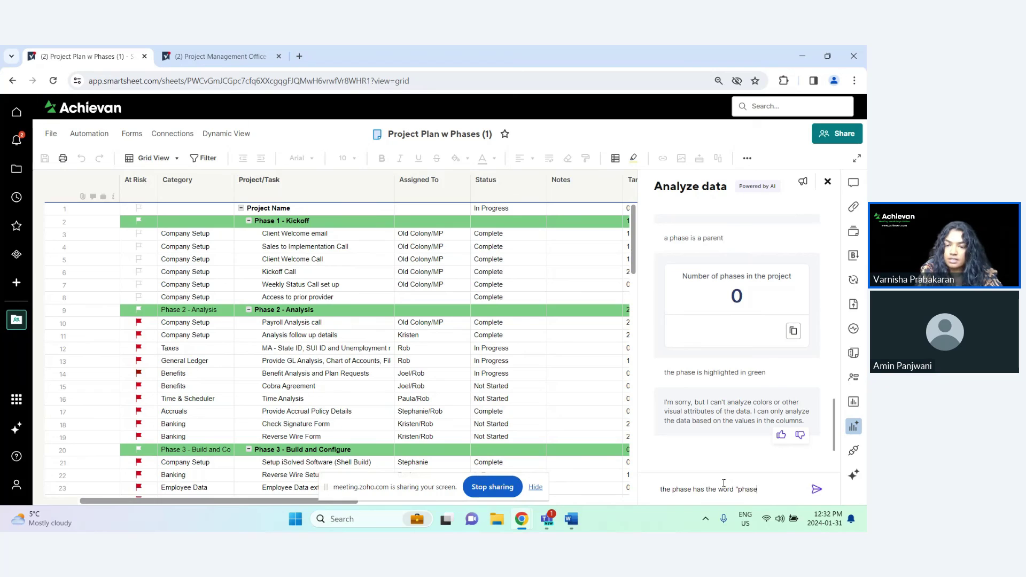
pyautogui.write('" in the')
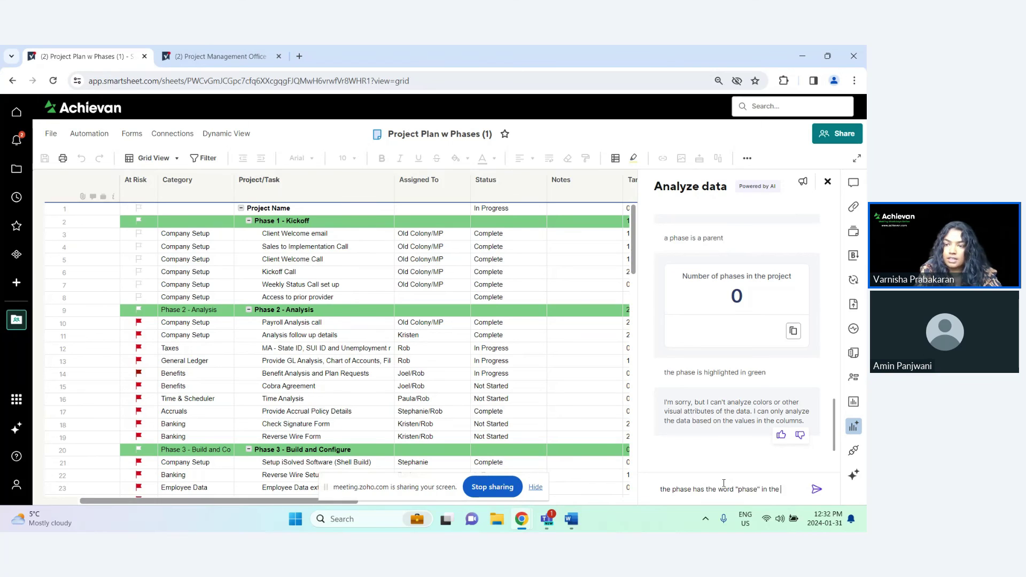
pyautogui.write(' cell')
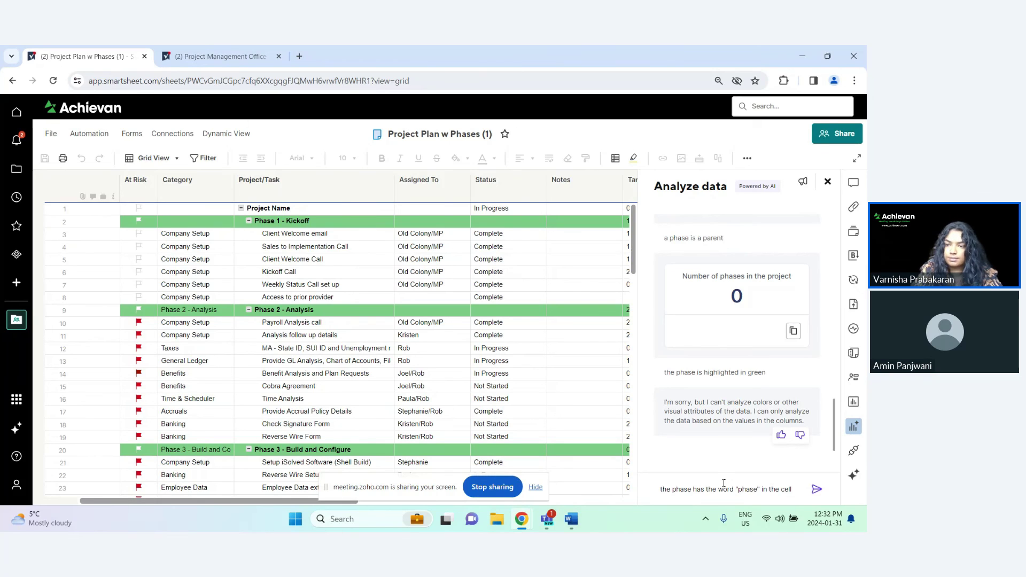
pyautogui.click(816, 489)
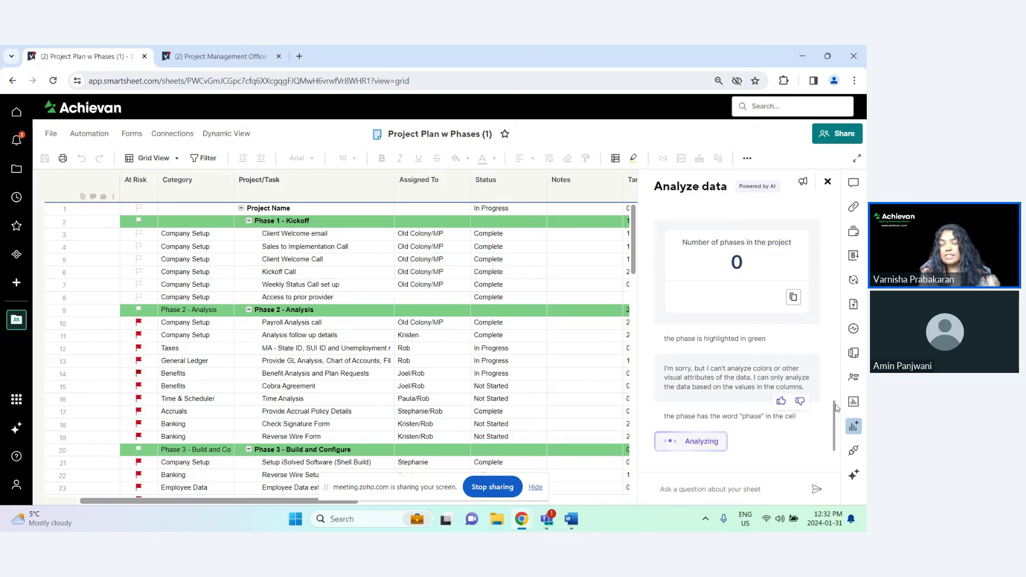